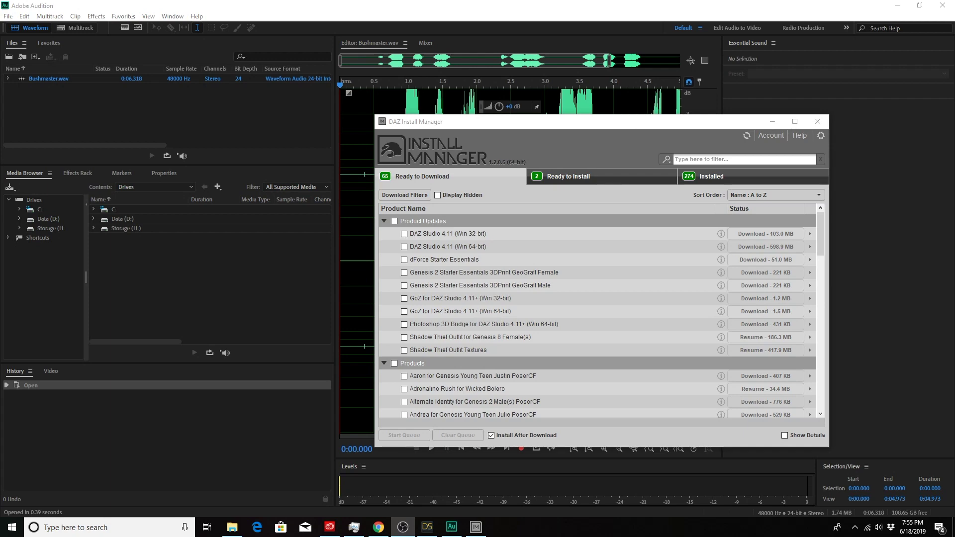
Step: Open the Download Filters settings and review the Windows and Mac platform checkboxes
scroll(572, 299, down, 2)
scroll(572, 299, down, 3)
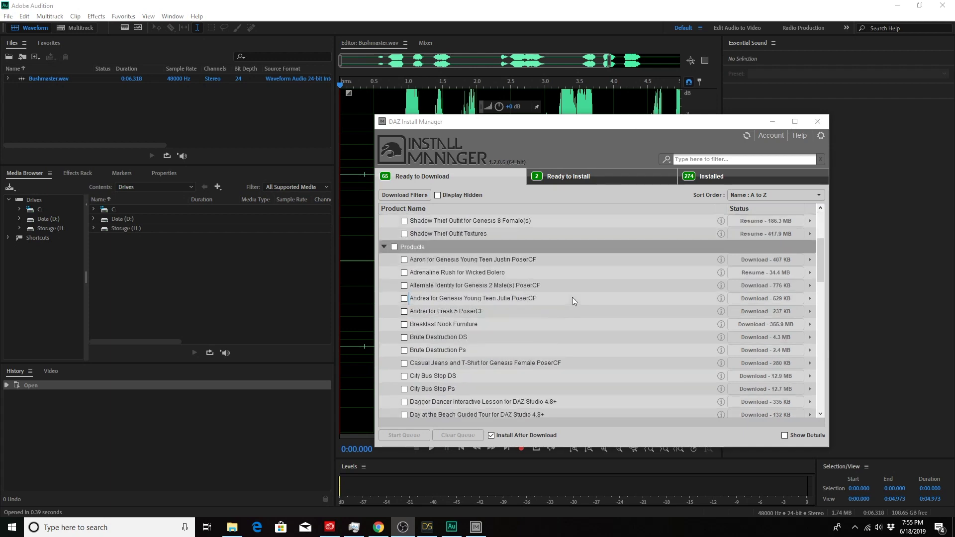
scroll(551, 280, up, 5)
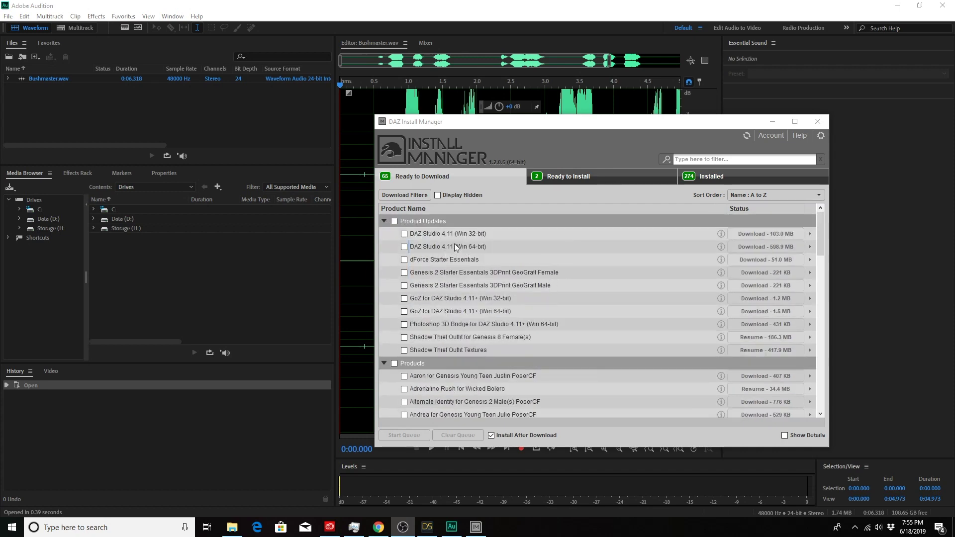
click(411, 197)
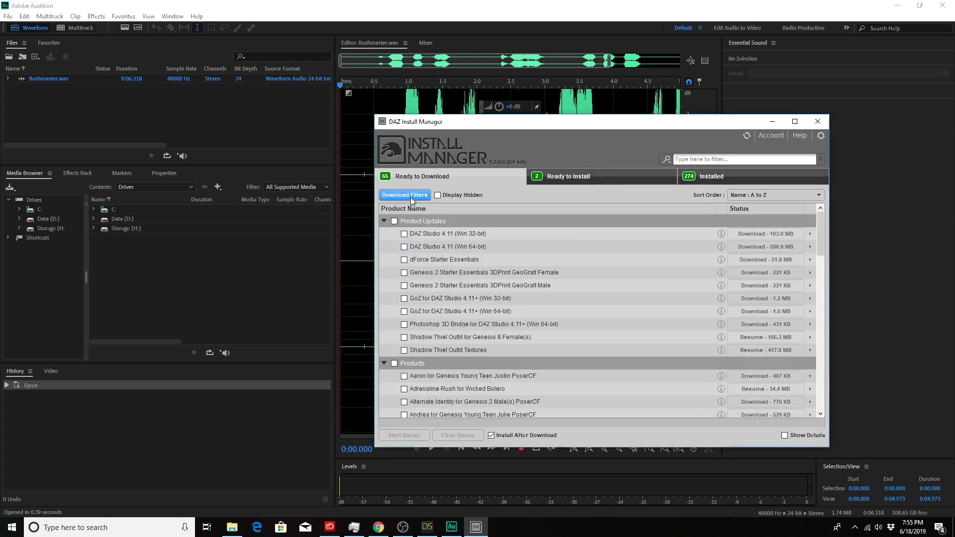
scroll(518, 312, down, 3)
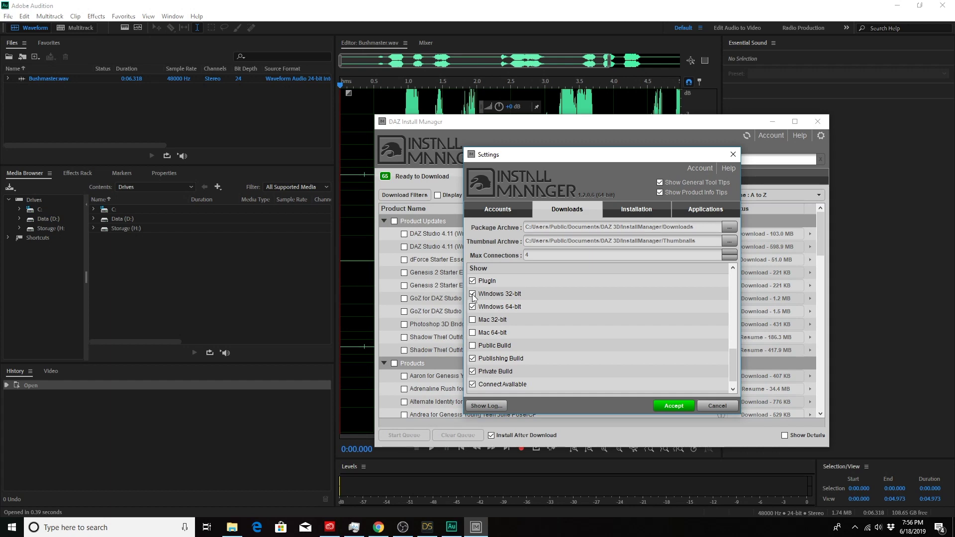
Step: Mark DAZ Studio 4.11 (Win 32-bit) for download, then close the Install Manager
click(736, 157)
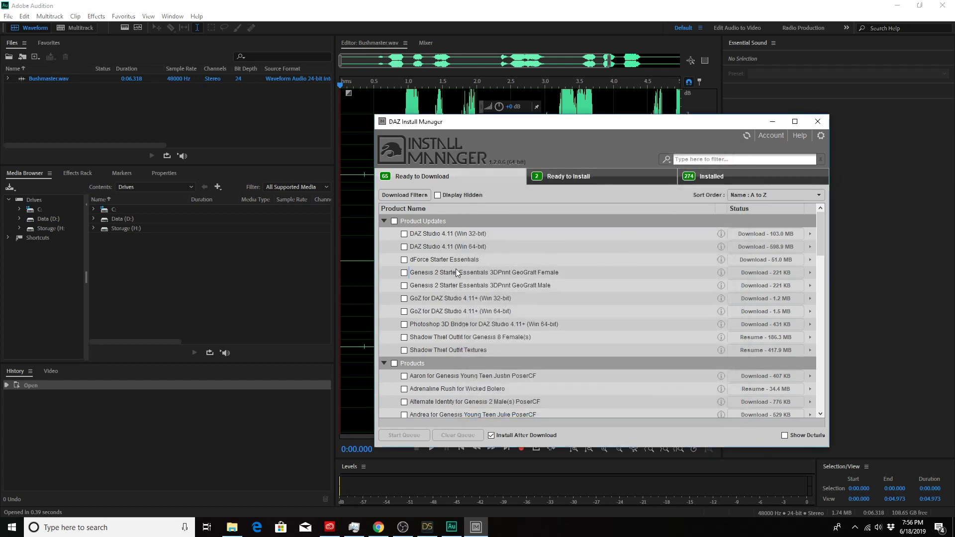
scroll(456, 269, down, 5)
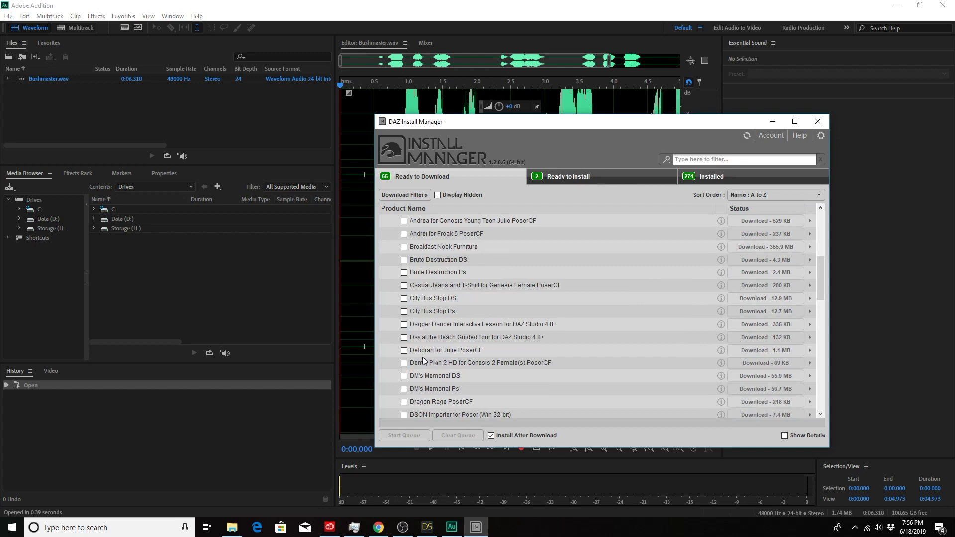
scroll(432, 306, up, 3)
scroll(432, 307, up, 1)
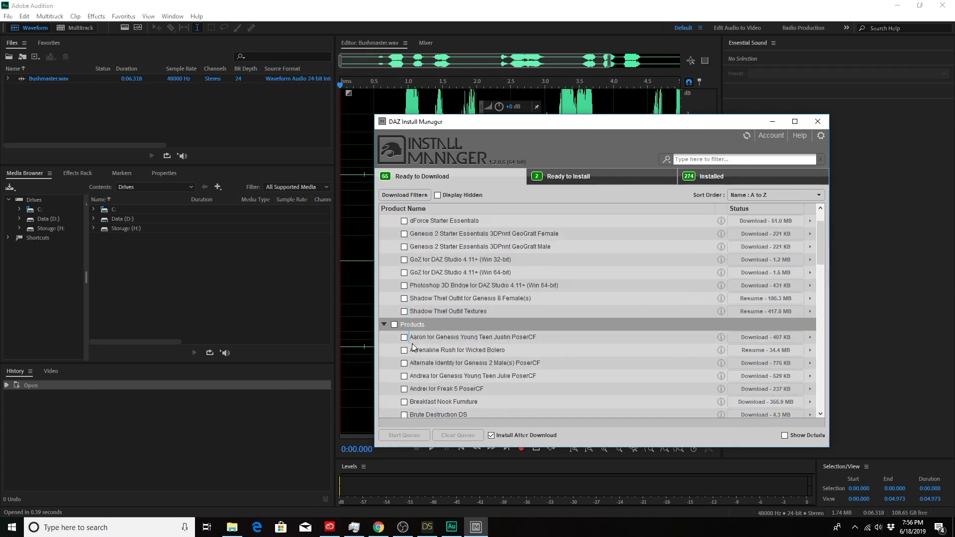
scroll(420, 371, up, 1)
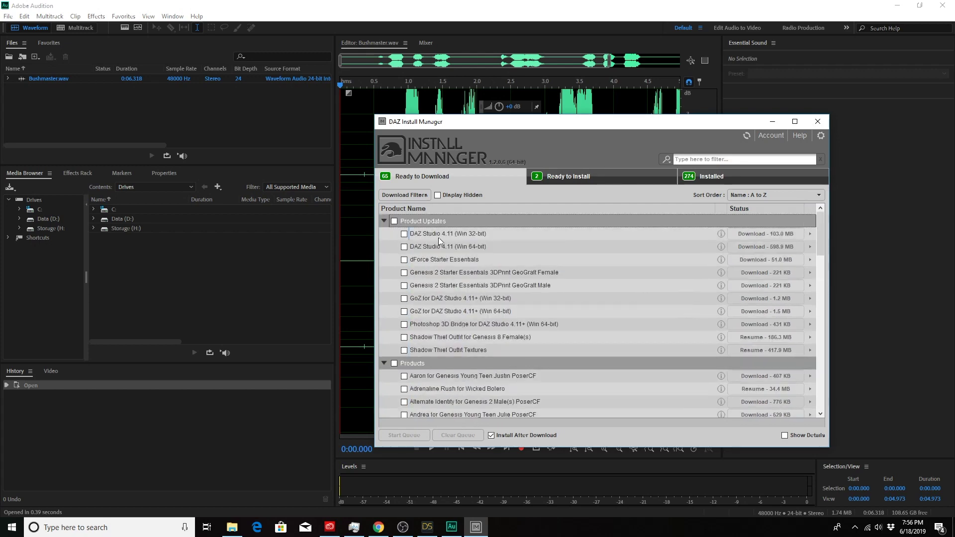
click(404, 234)
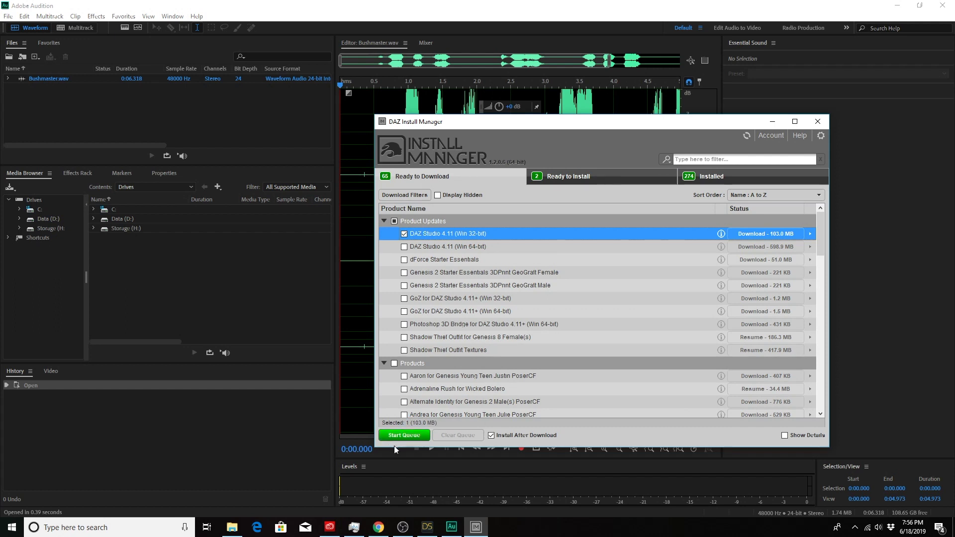
mouse_move(472, 390)
click(818, 122)
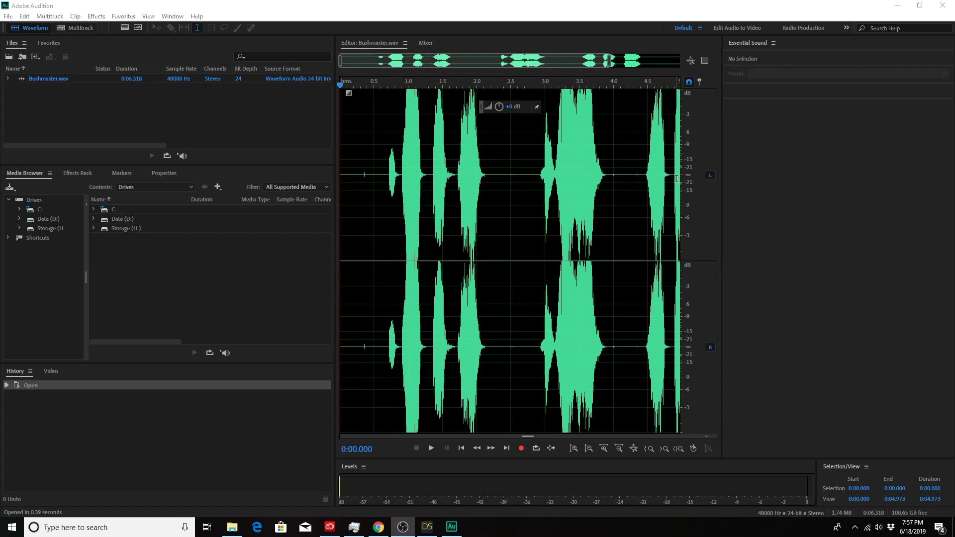
Step: Crop Bushmaster.wav to its first 5.787 seconds, removing the clip's end
middle_drag(572, 304, 462, 300)
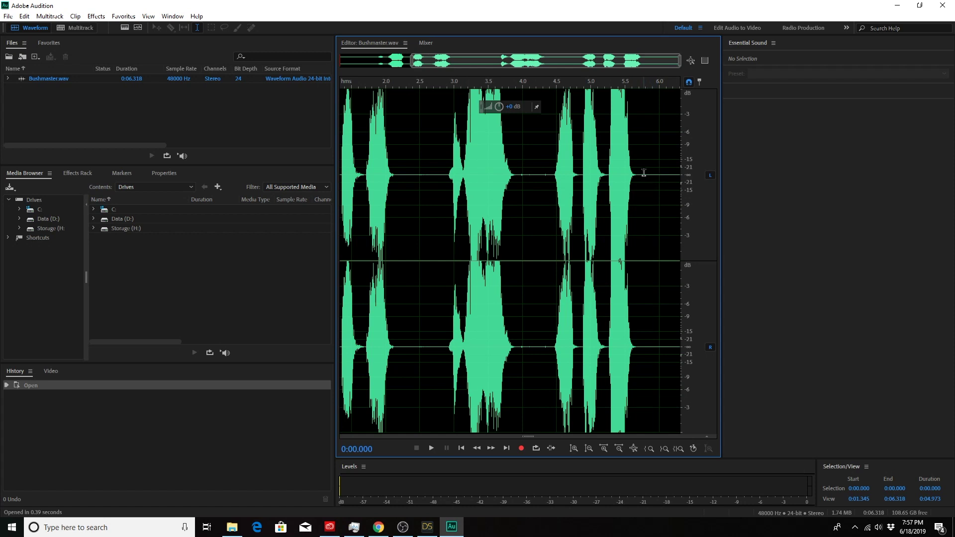
drag(644, 174, 300, 196)
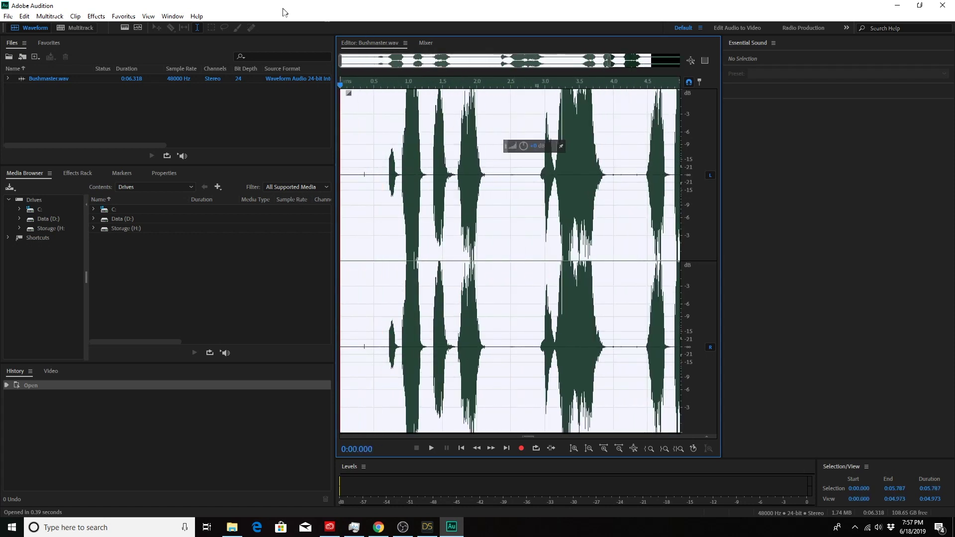
click(24, 16)
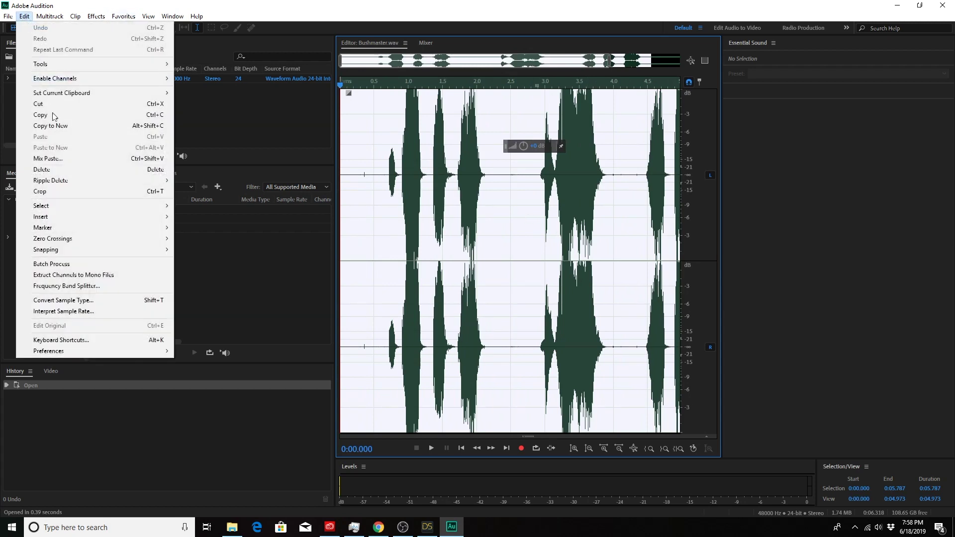
click(76, 191)
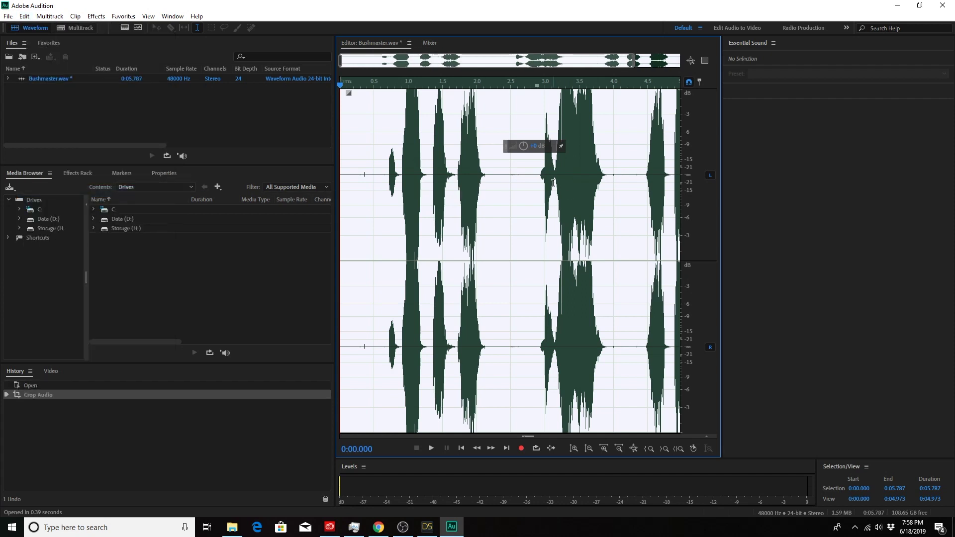
Step: Begin exporting the cropped clip to a new file and bring up Convert Sample Type
click(6, 16)
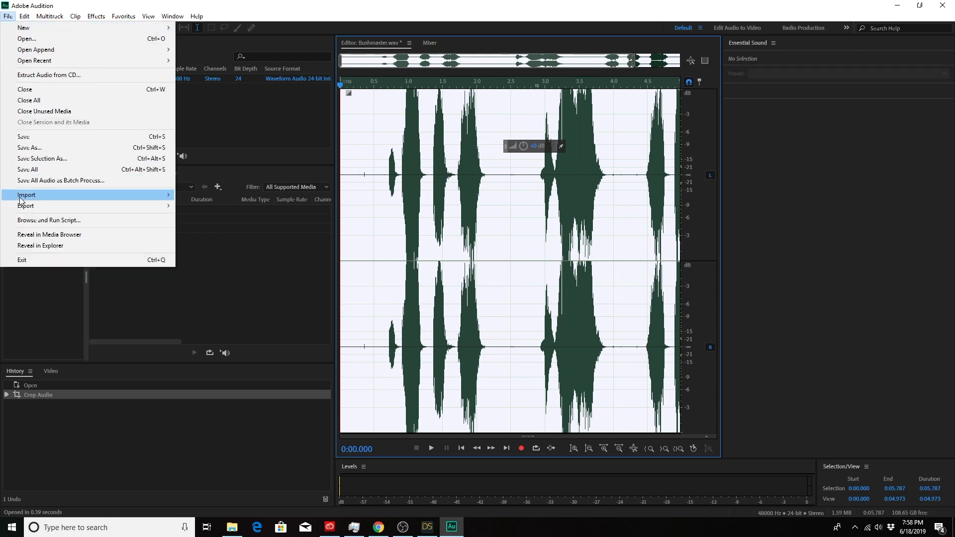
mouse_move(27, 211)
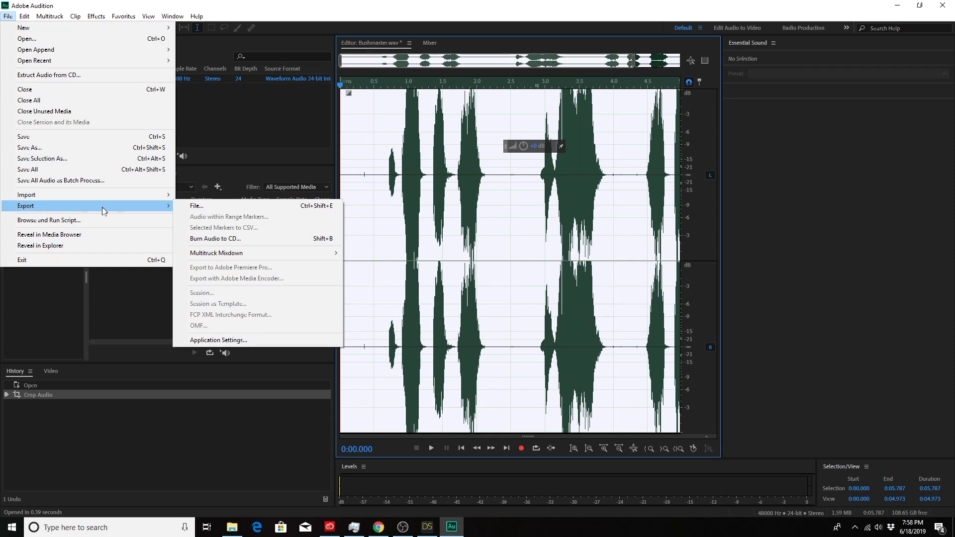
click(221, 207)
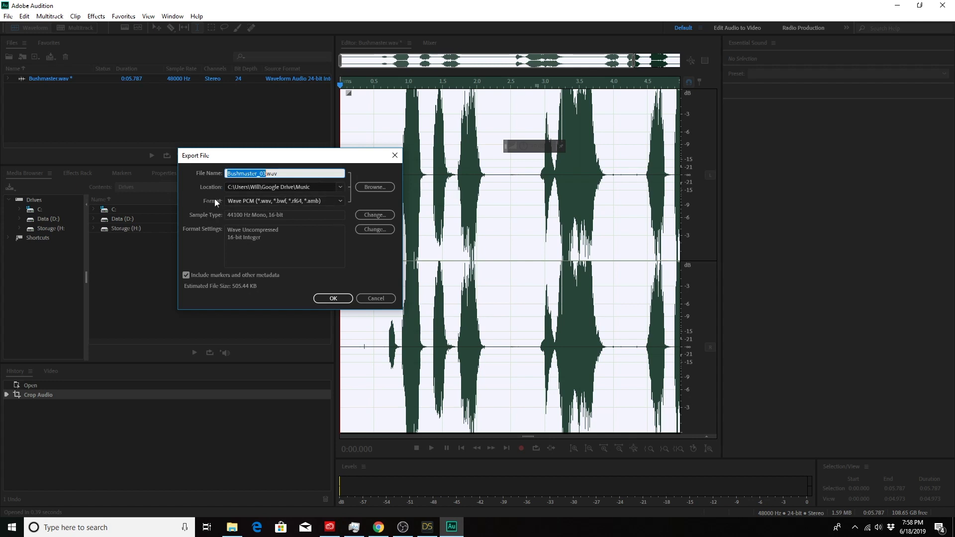
click(368, 213)
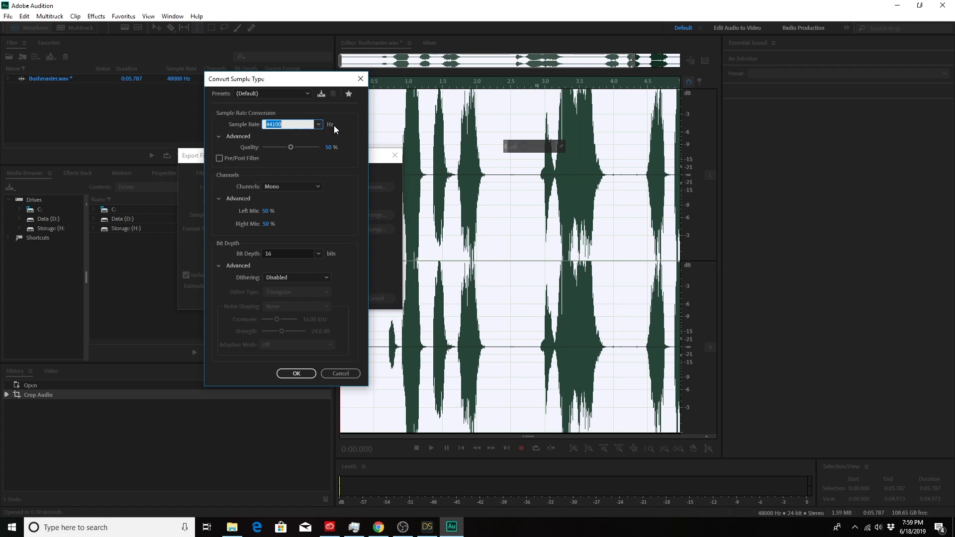
Step: Convert the sample type to 44100 Hz, mono, 16-bit
click(318, 125)
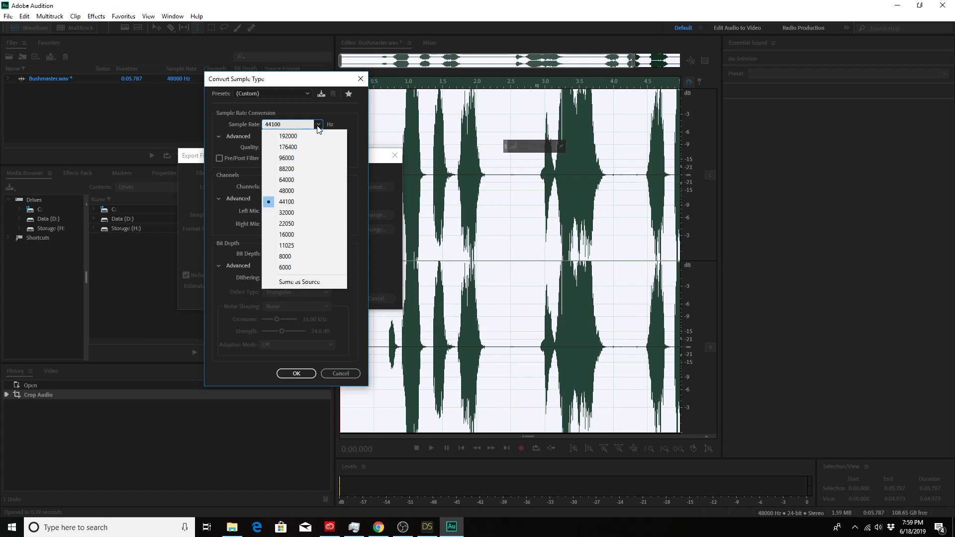
click(317, 126)
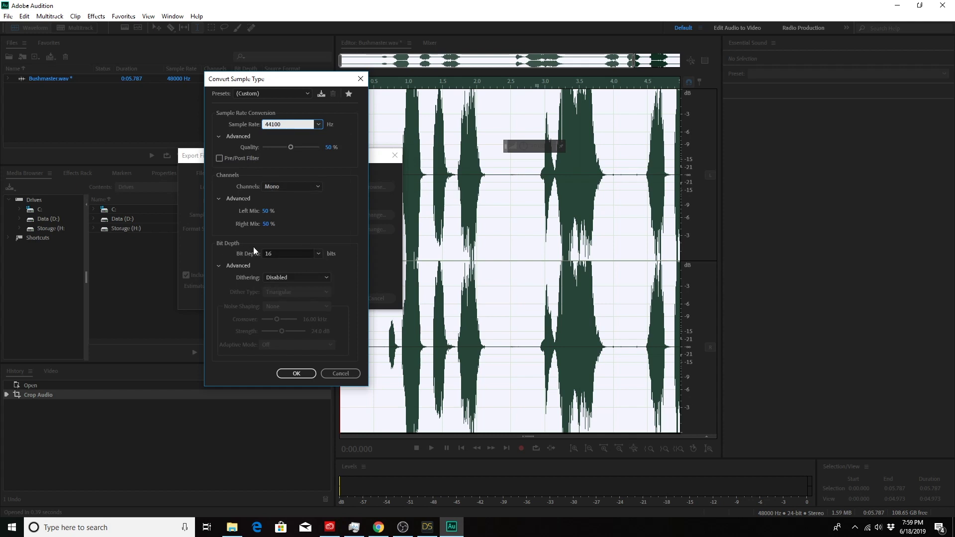
click(318, 254)
click(318, 253)
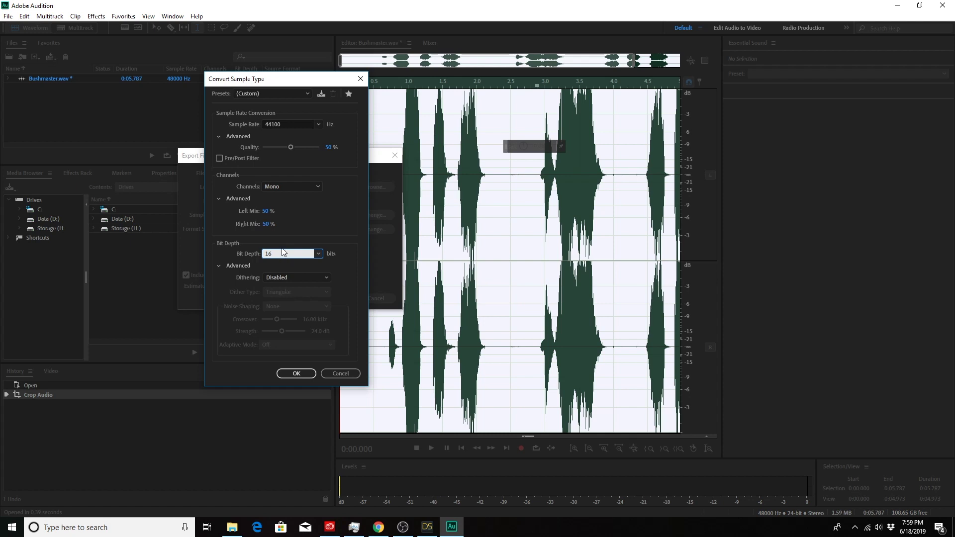
click(297, 373)
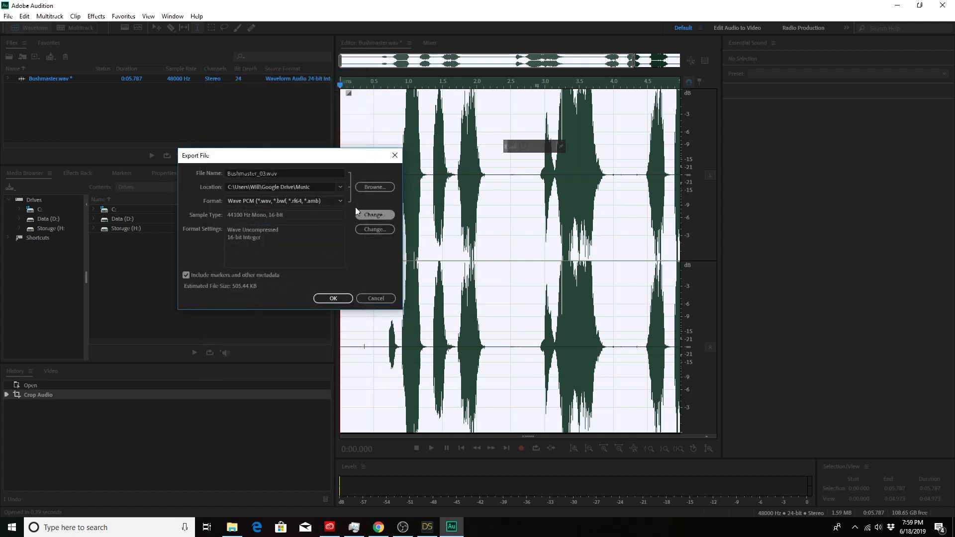
Step: Export Bushmaster_03.wav without markers or metadata, then minimize Audition
click(186, 275)
click(330, 297)
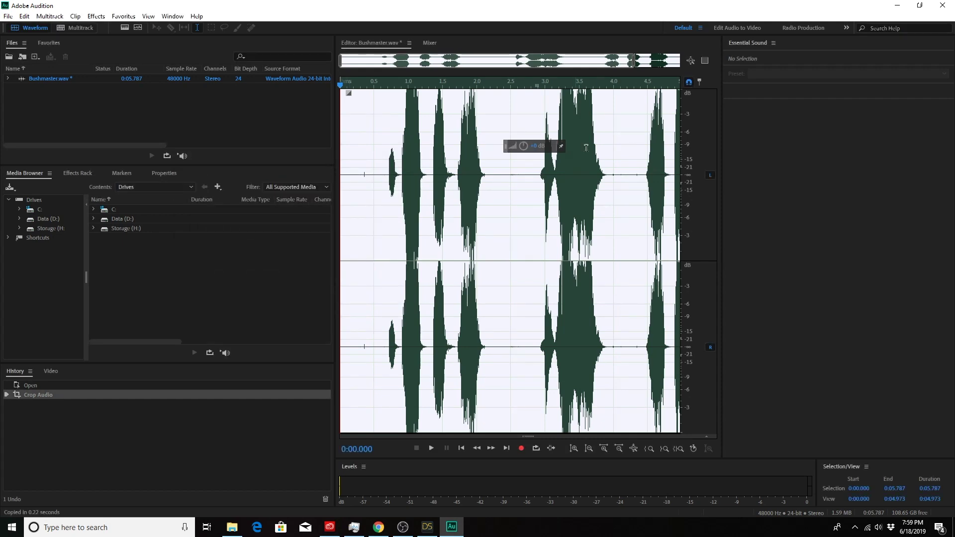
click(898, 5)
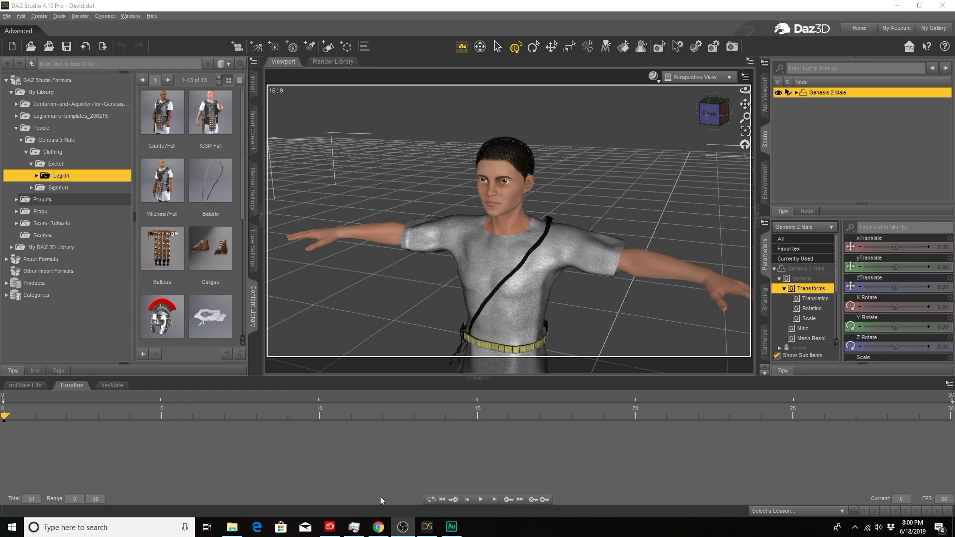
Step: Bring the Chrome window with the Genesis 2 Starter Essentials product page to the front
click(379, 528)
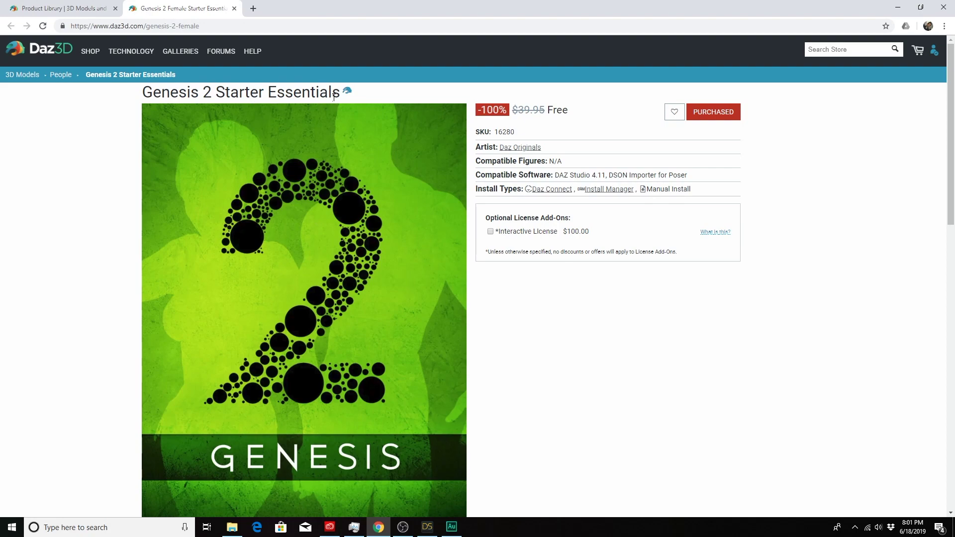
scroll(257, 277, down, 5)
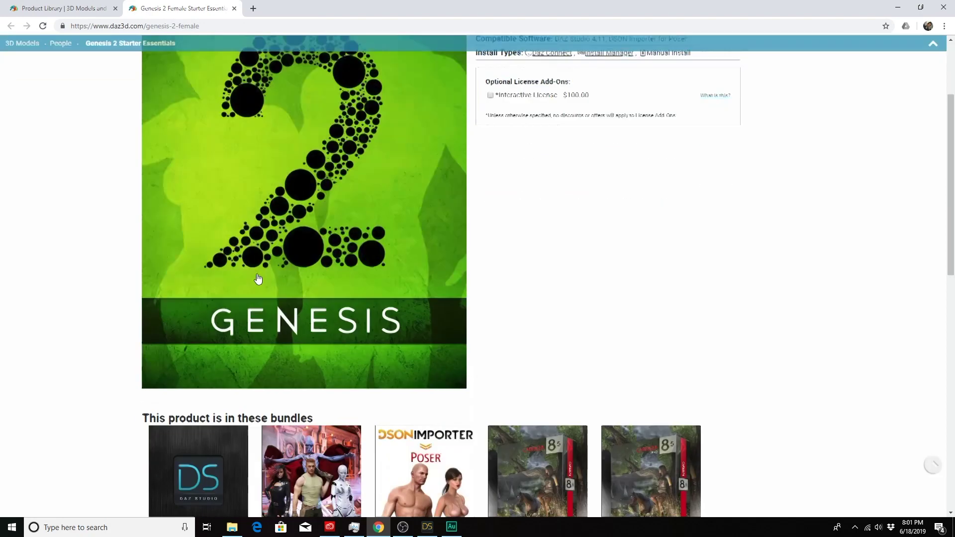
scroll(236, 338, up, 5)
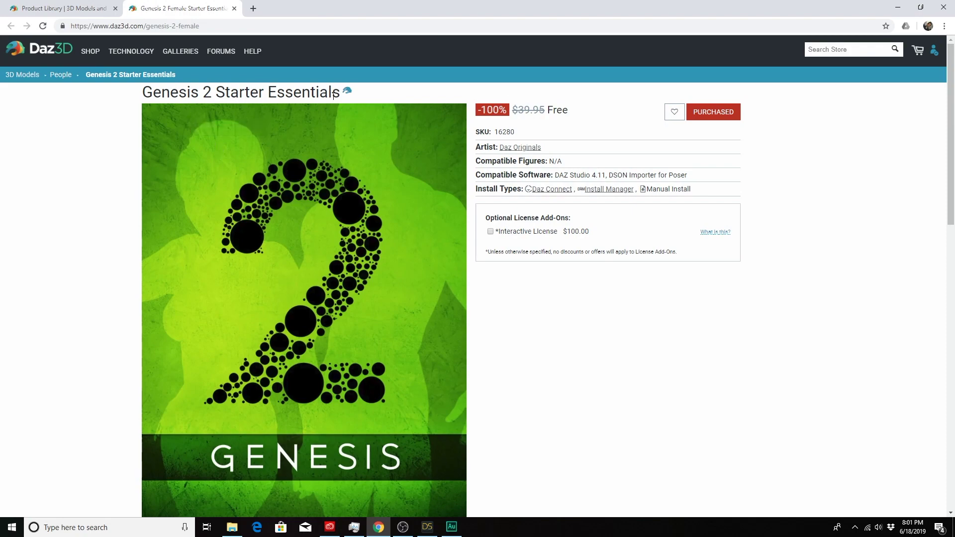
scroll(300, 289, down, 4)
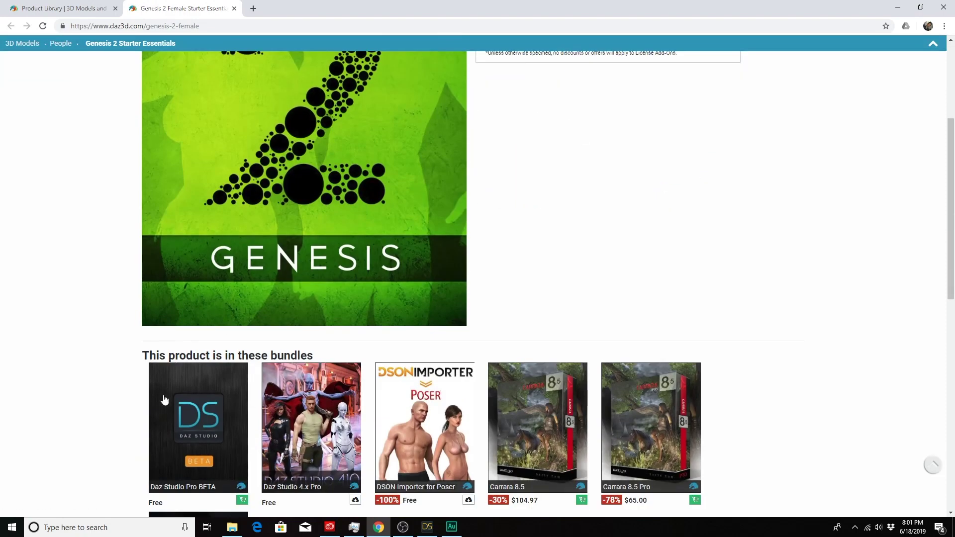
scroll(189, 386, up, 4)
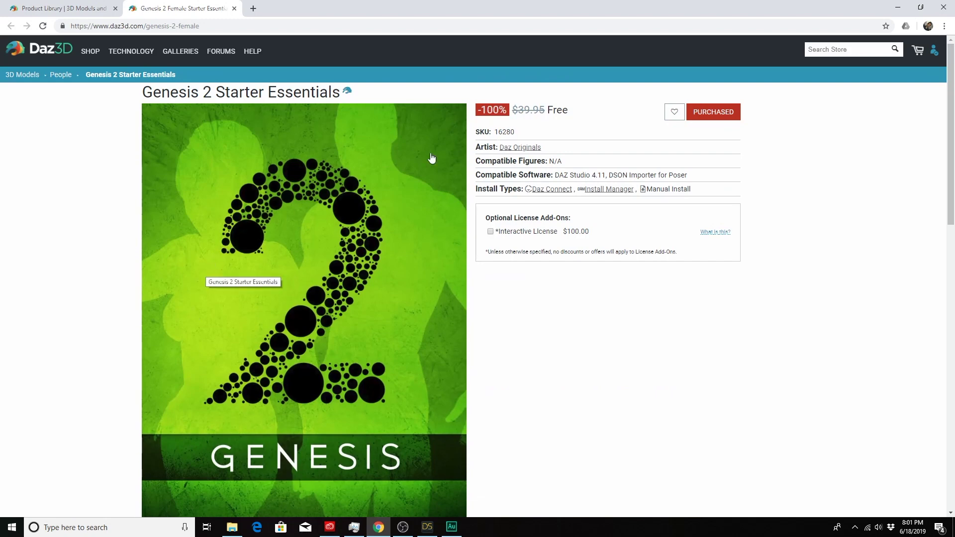
click(899, 8)
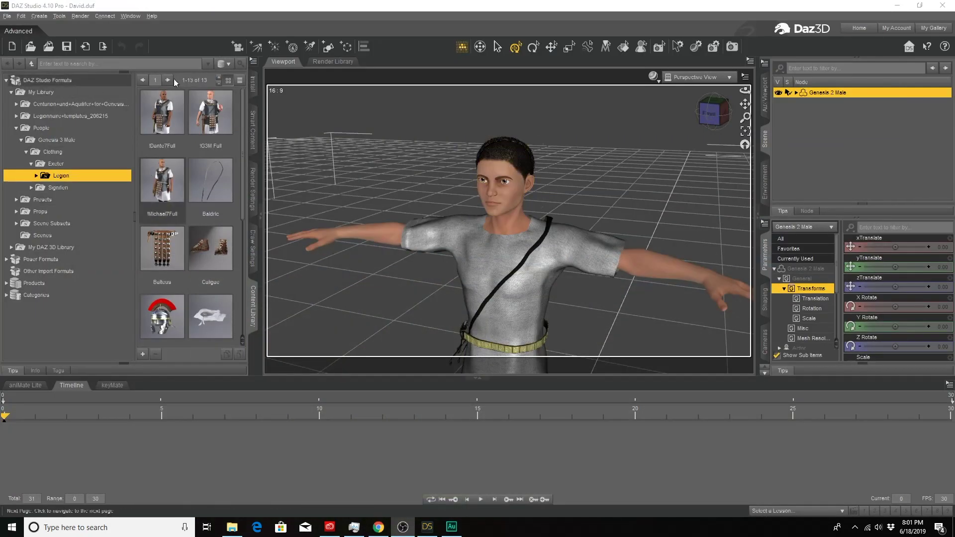
Step: Show the Lip Sync pane via Window > Panes (Tabs)
click(129, 17)
mouse_move(134, 28)
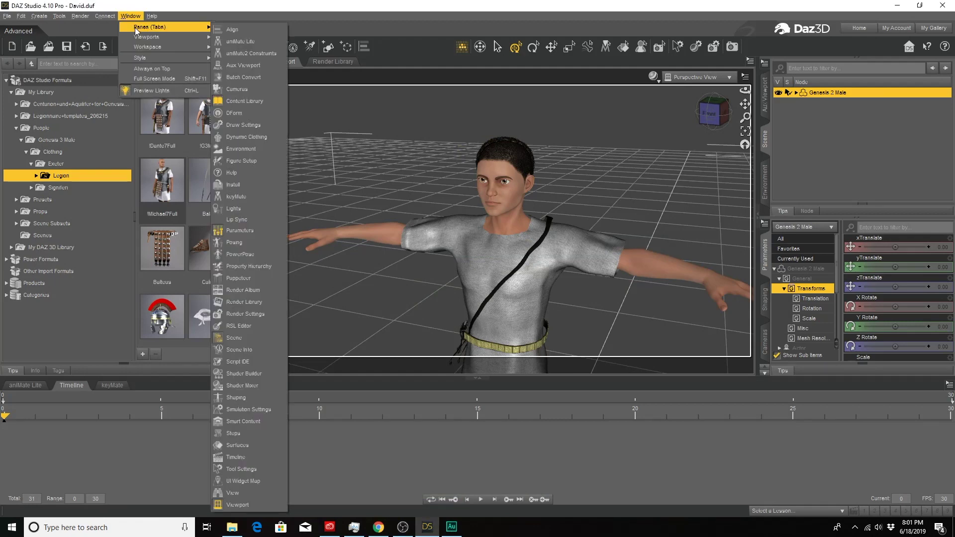
click(249, 220)
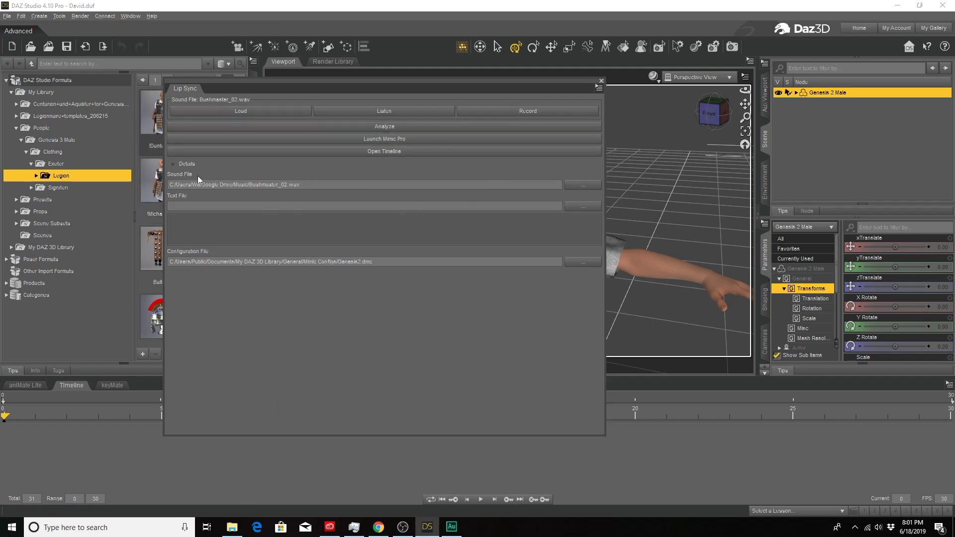
Step: Clear the Configuration File and Sound File paths in the Lip Sync pane
drag(466, 262, 169, 262)
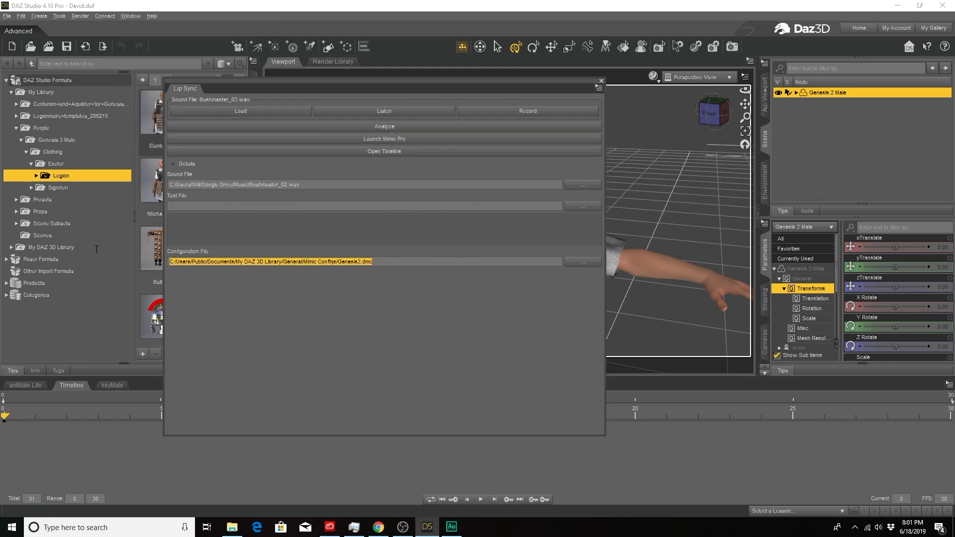
key(Delete)
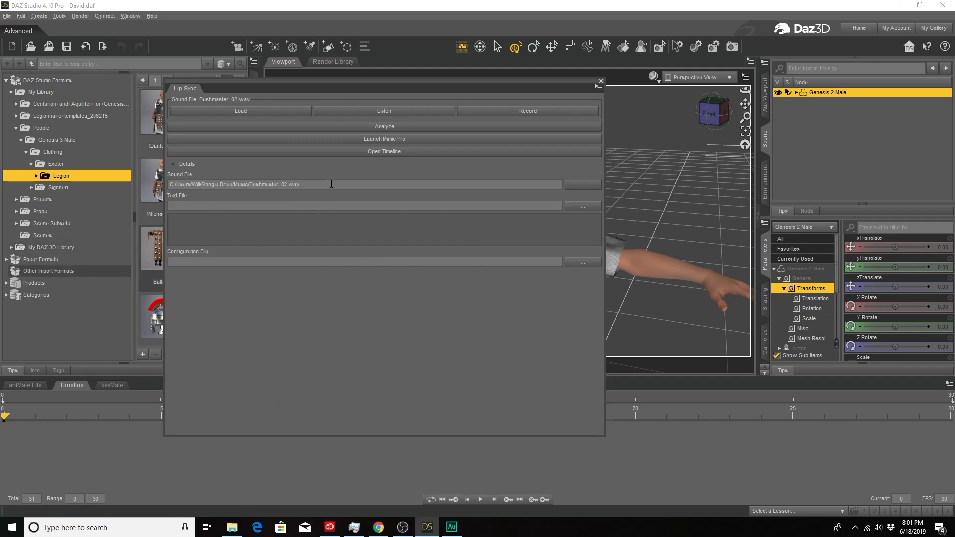
drag(331, 184, 170, 184)
key(Delete)
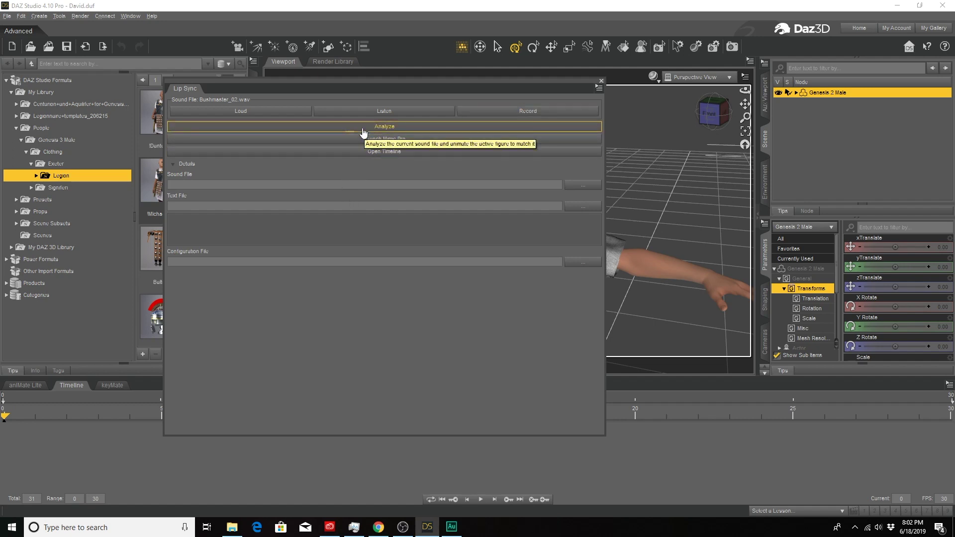
click(323, 133)
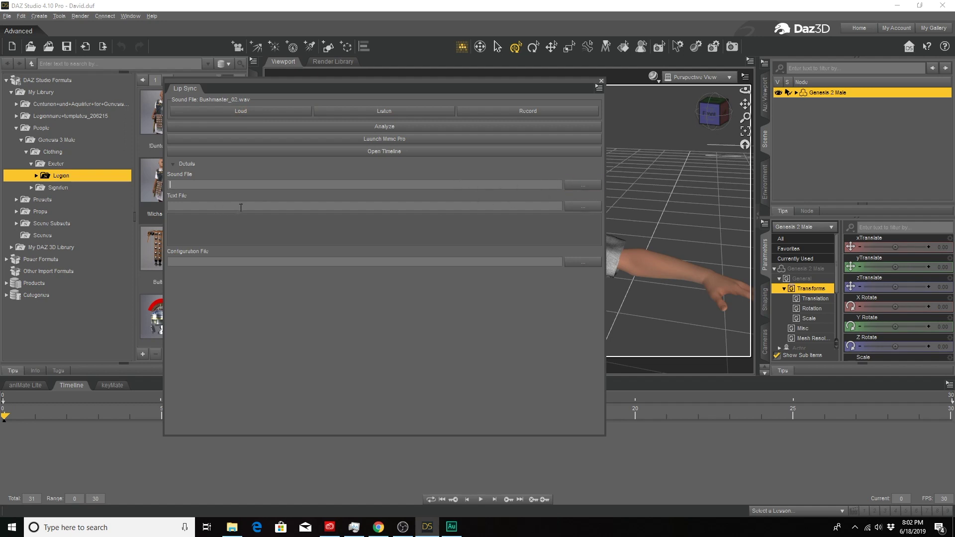
click(414, 184)
click(174, 226)
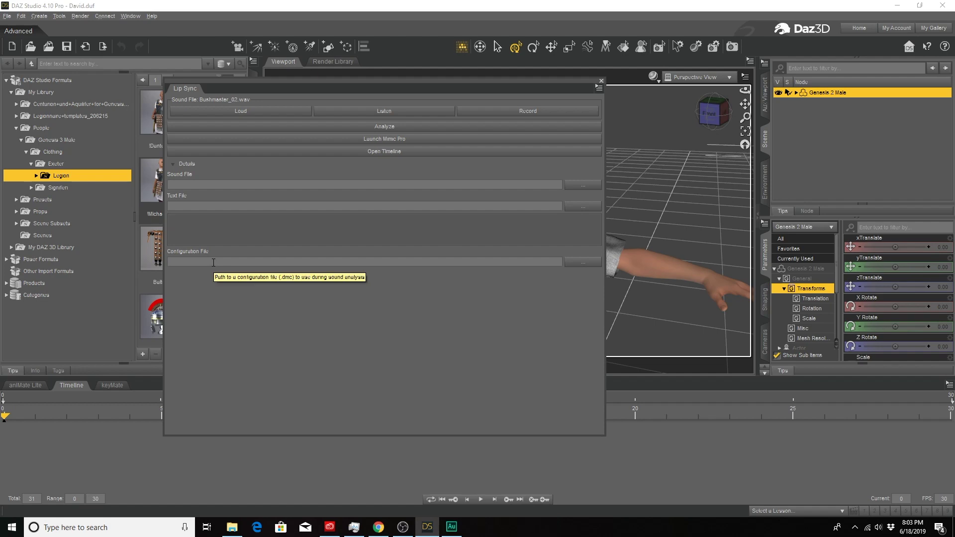
click(582, 262)
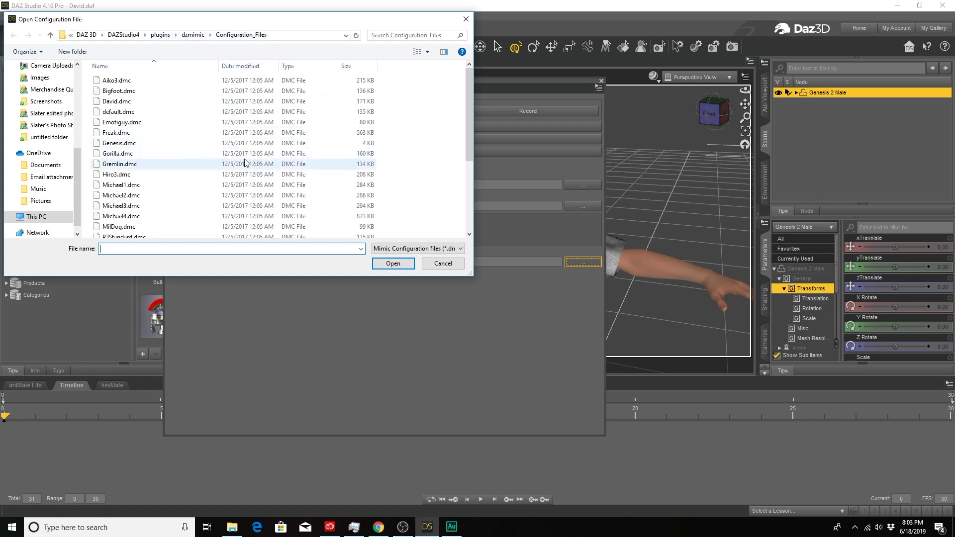
Step: Pick Genesis.dmc from the Configuration_Files folder as the configuration file name
scroll(241, 162, down, 4)
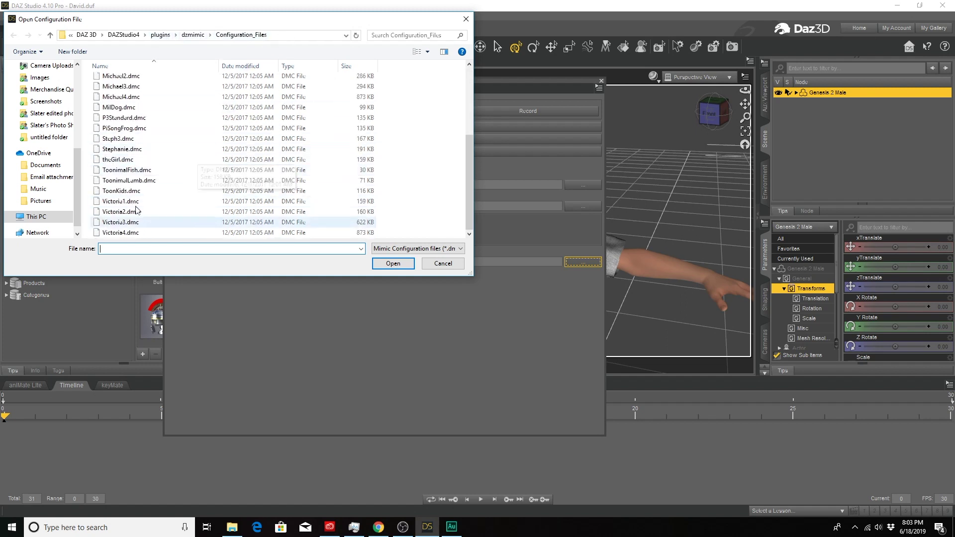
scroll(133, 213, up, 4)
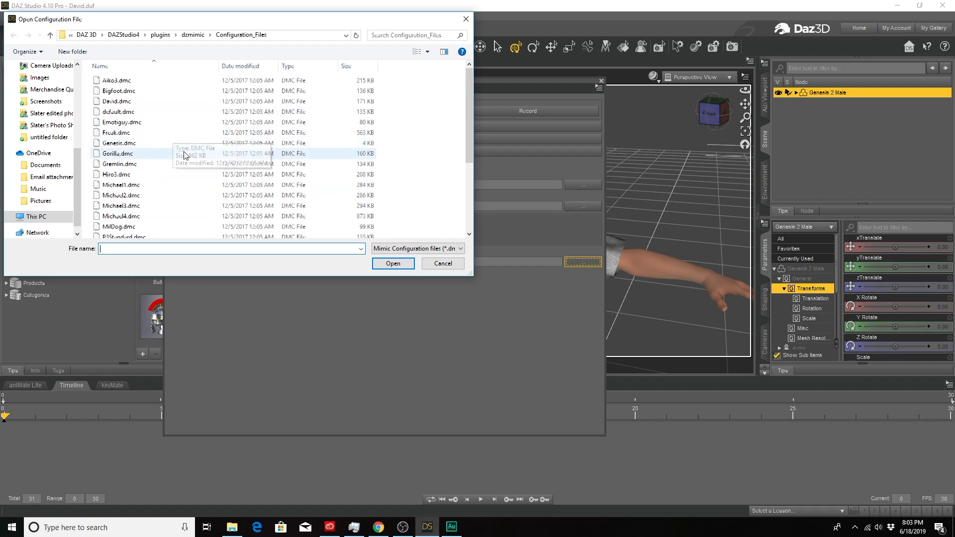
scroll(184, 152, down, 3)
scroll(184, 153, up, 3)
click(120, 144)
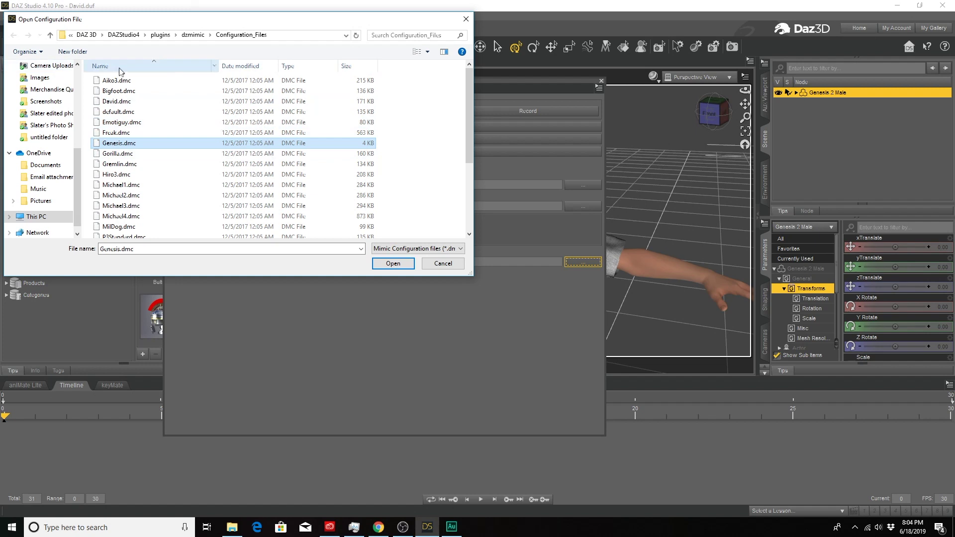
Step: Browse to C:\Users\Public\Public Documents\My DAZ 3D Library in the file chooser
click(87, 35)
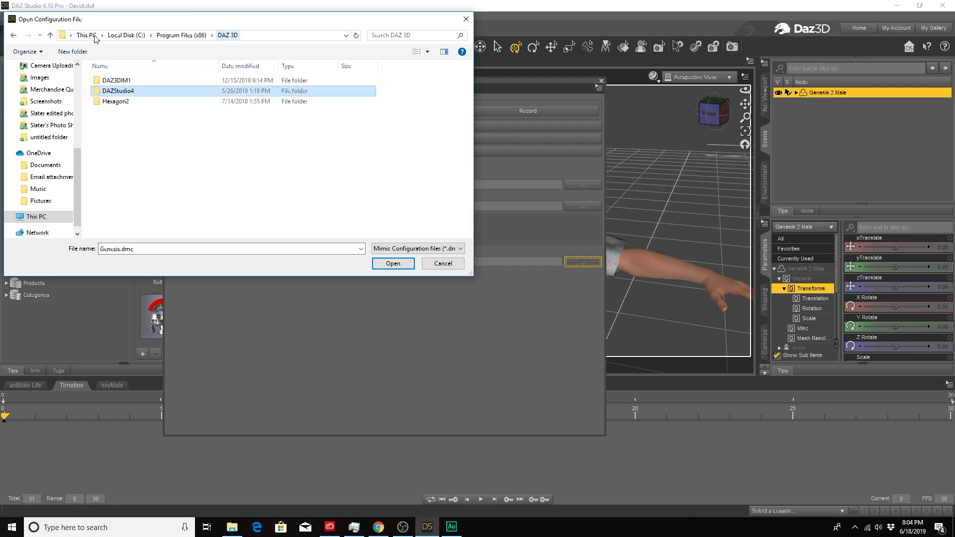
click(115, 36)
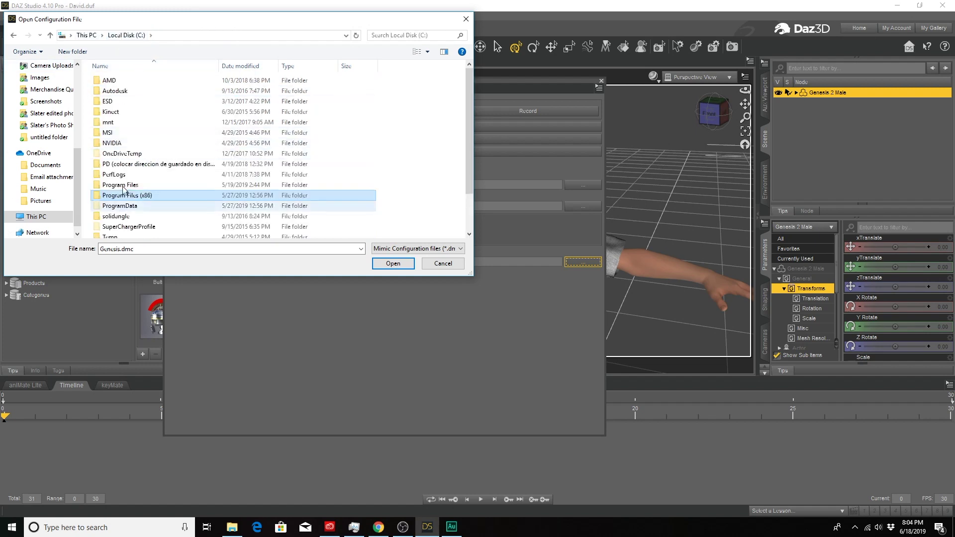
scroll(130, 181, down, 2)
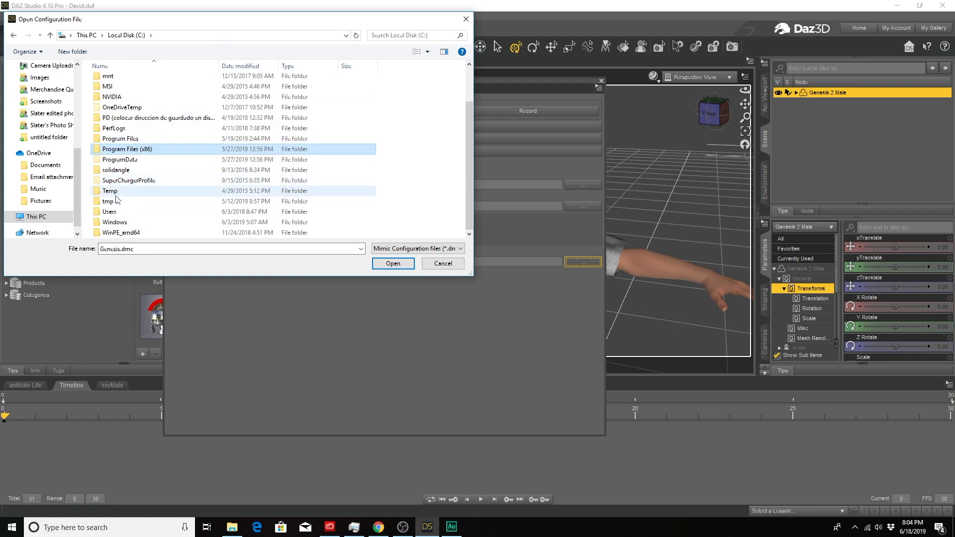
click(108, 212)
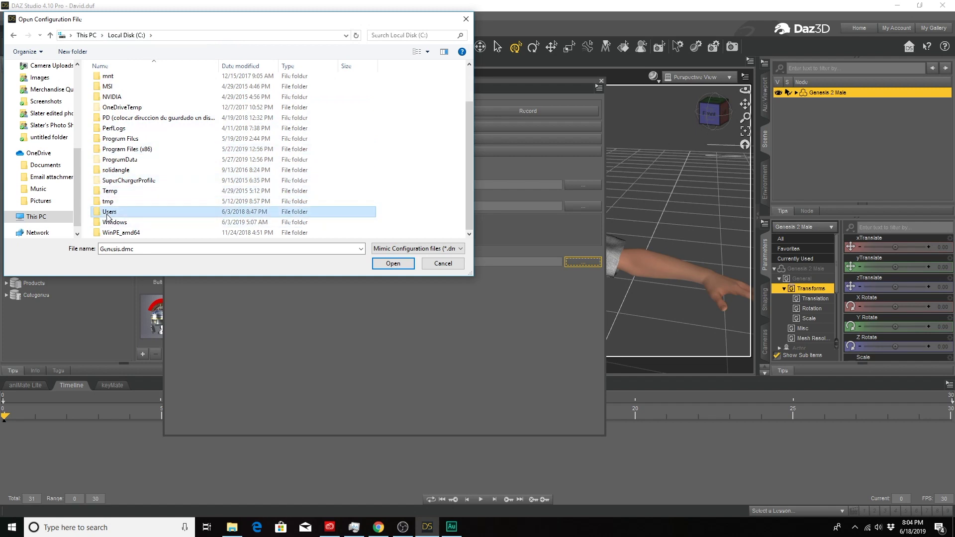
double_click(108, 213)
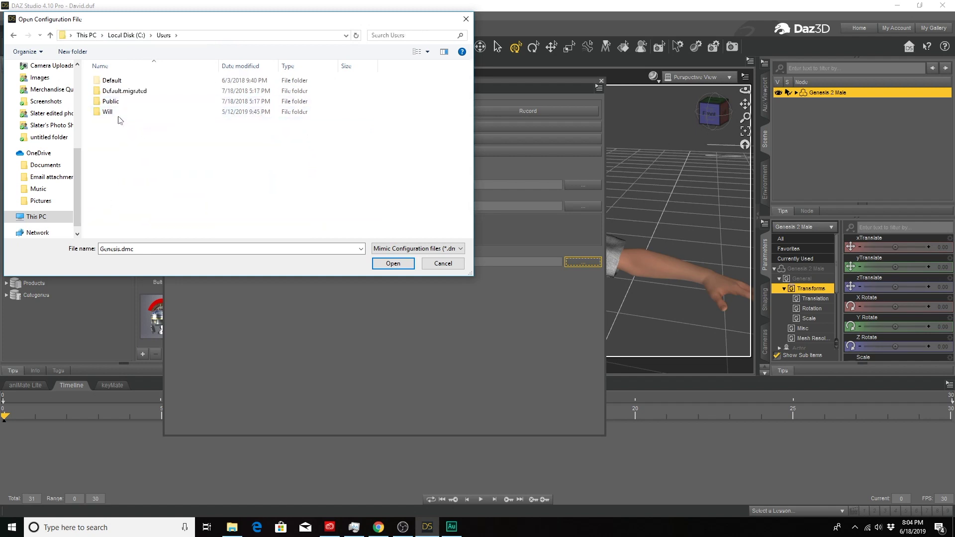
double_click(115, 102)
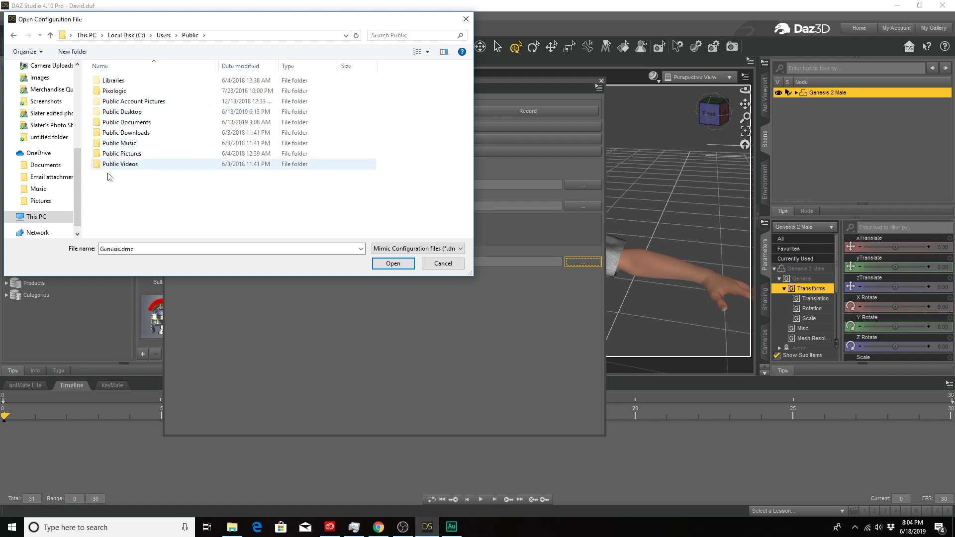
double_click(141, 124)
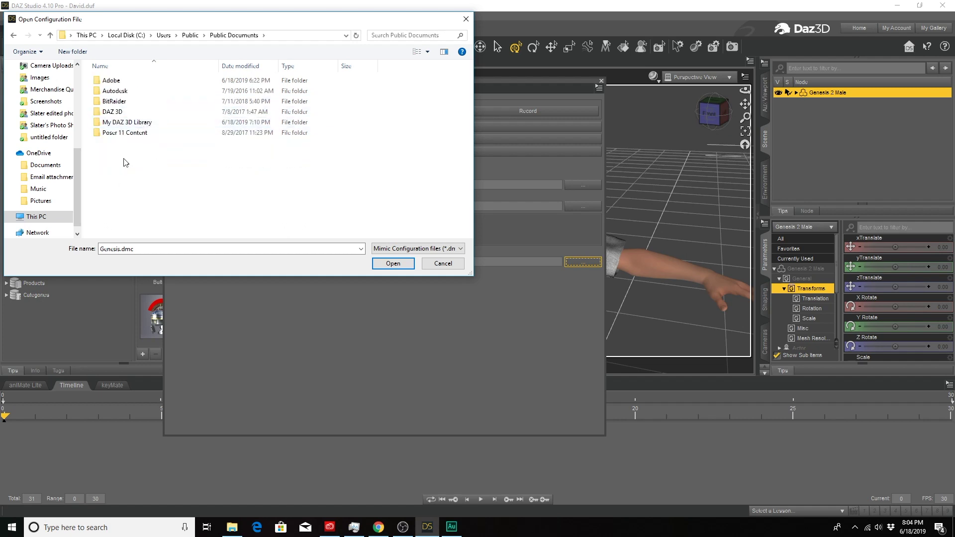
double_click(129, 122)
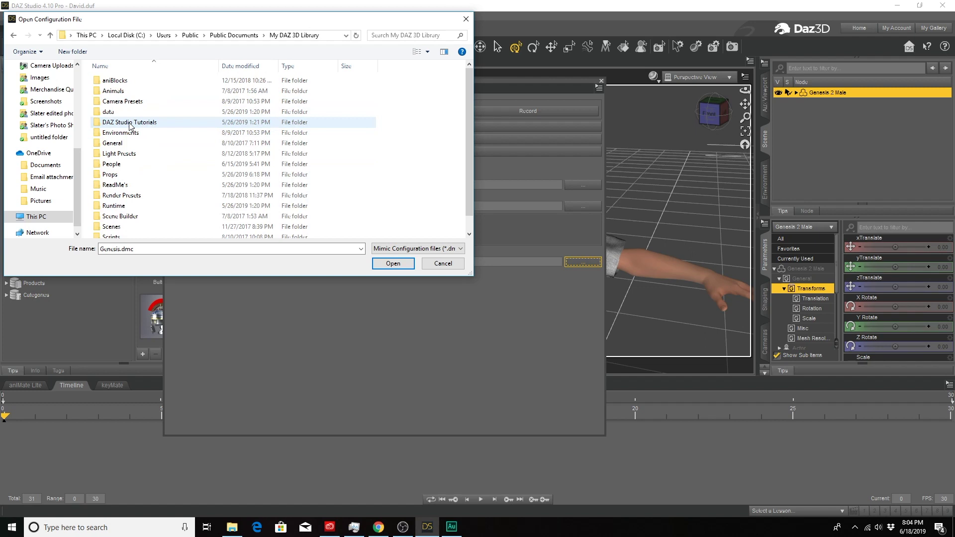
scroll(159, 223, down, 1)
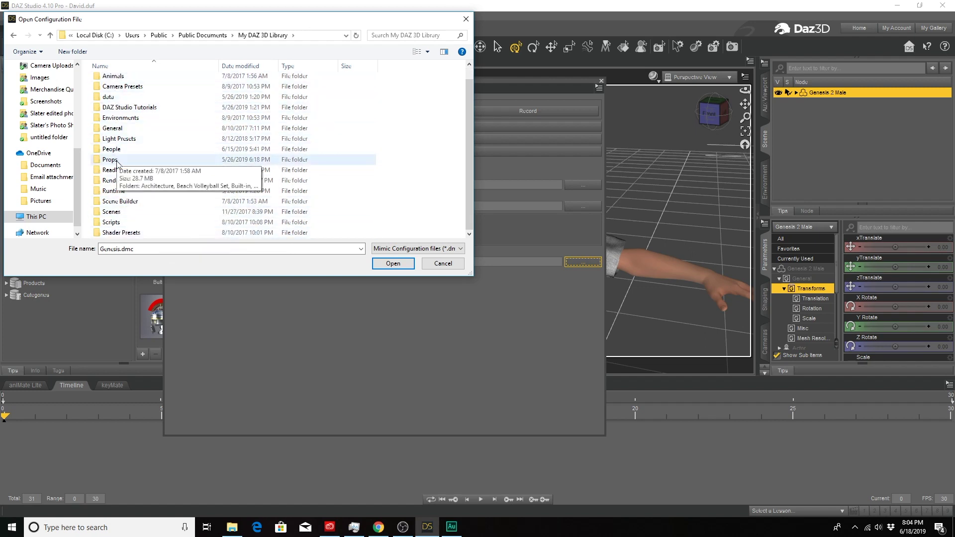
Step: Search the library for *.dmc and open Genesis2.dmc as the configuration file
click(392, 36)
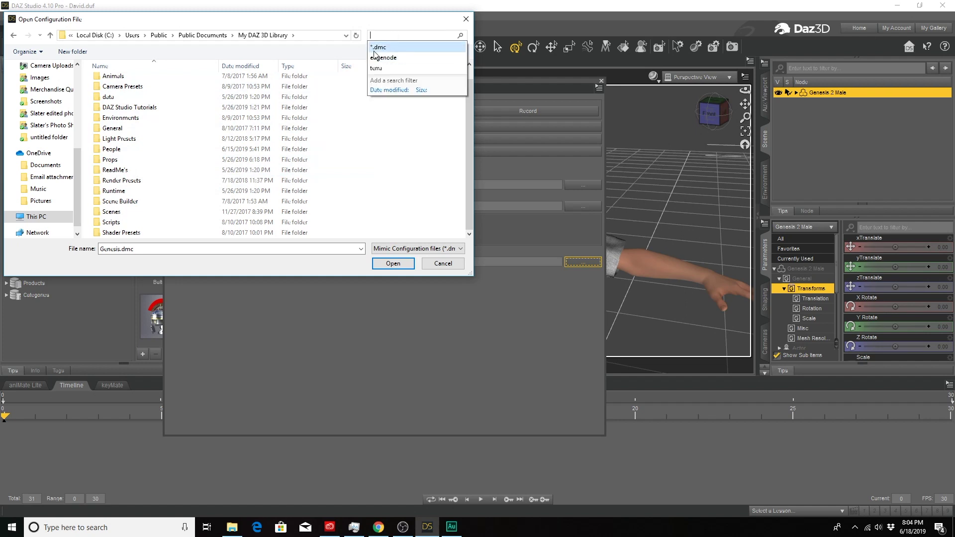
click(380, 48)
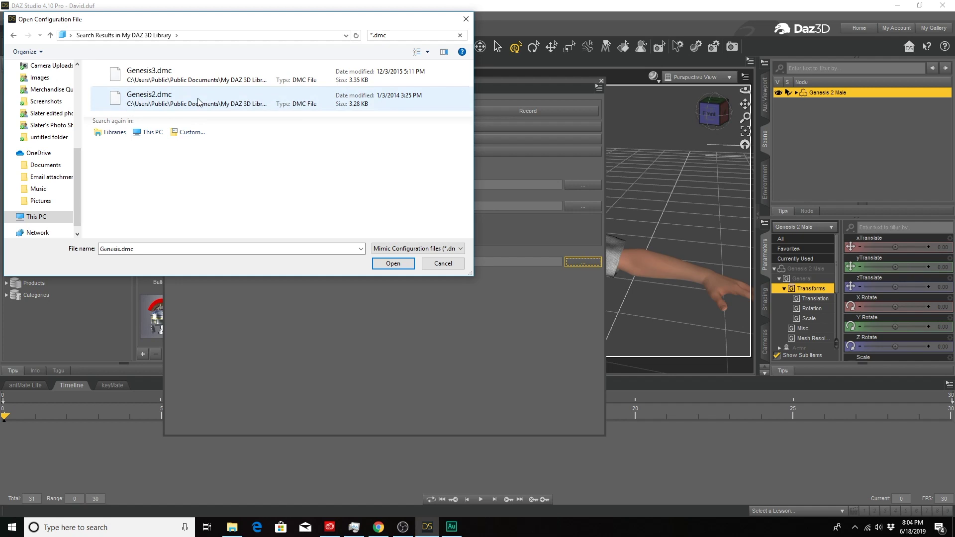
click(182, 102)
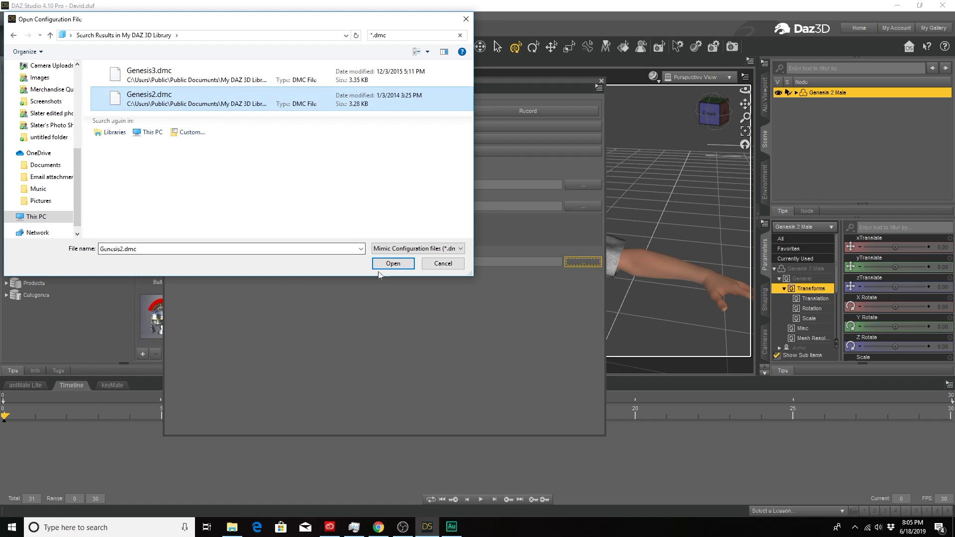
click(393, 263)
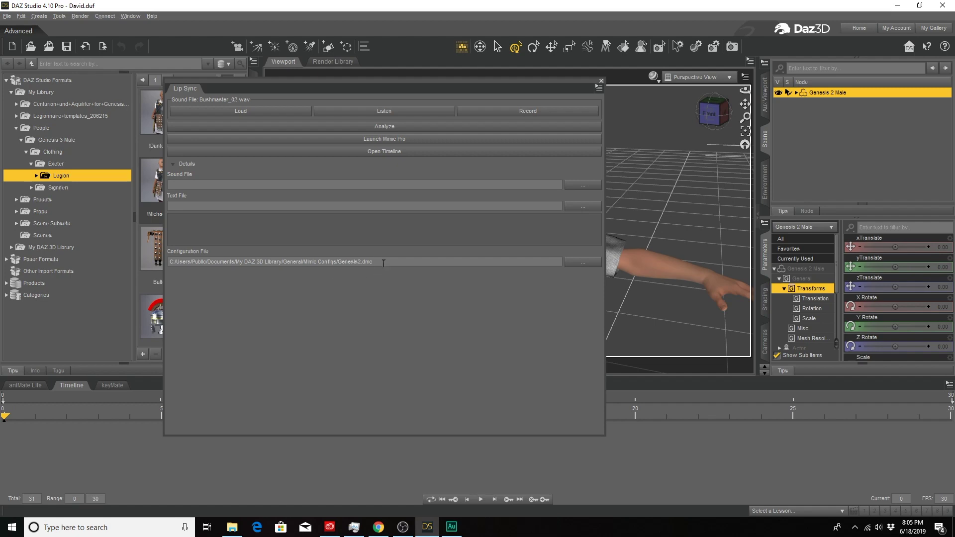
Step: Open the sound file chooser on Evaluation_Sounds and select the Blacksheep WAV
click(230, 112)
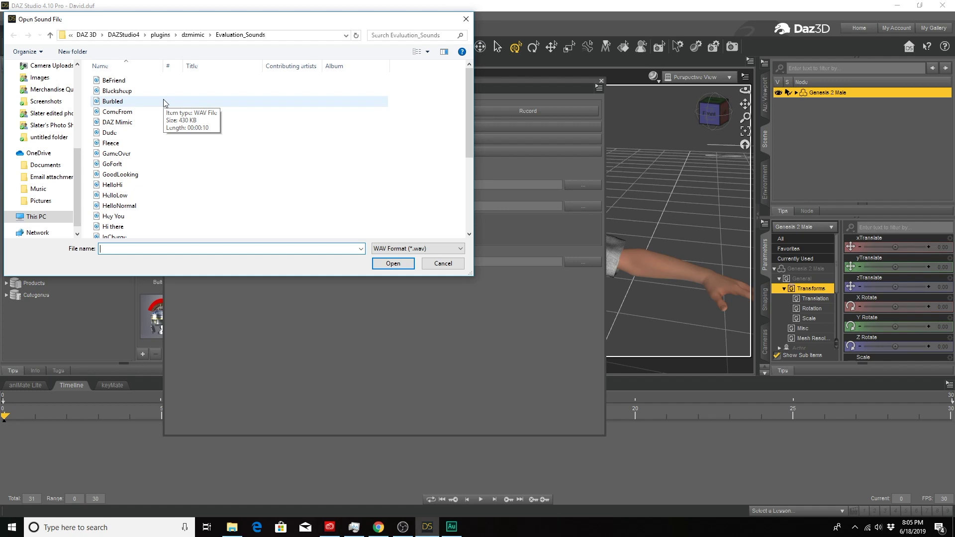
scroll(165, 102, down, 4)
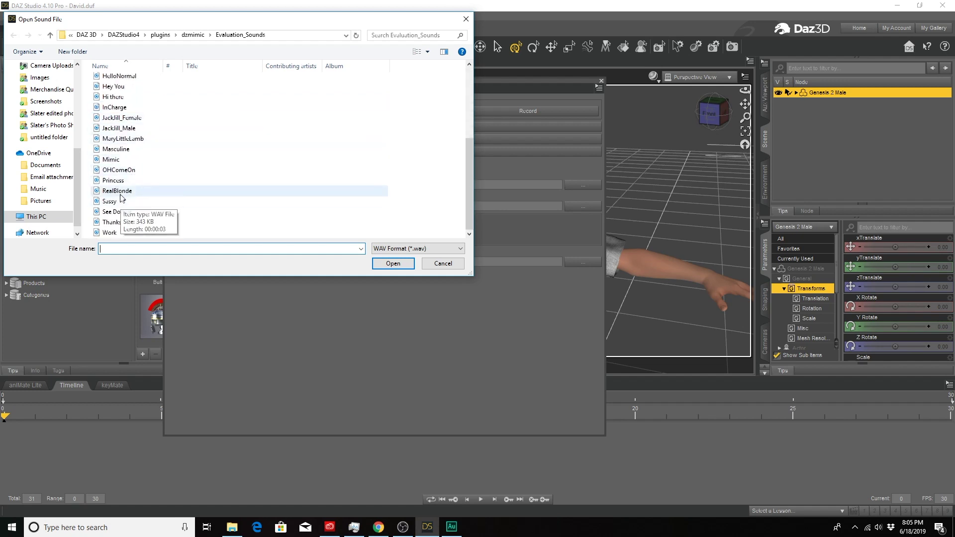
scroll(151, 149, up, 4)
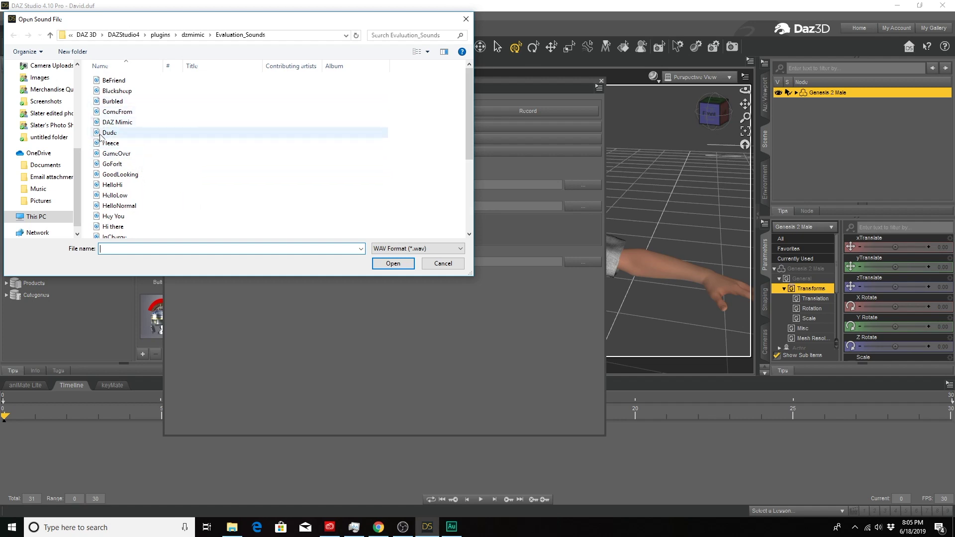
click(114, 91)
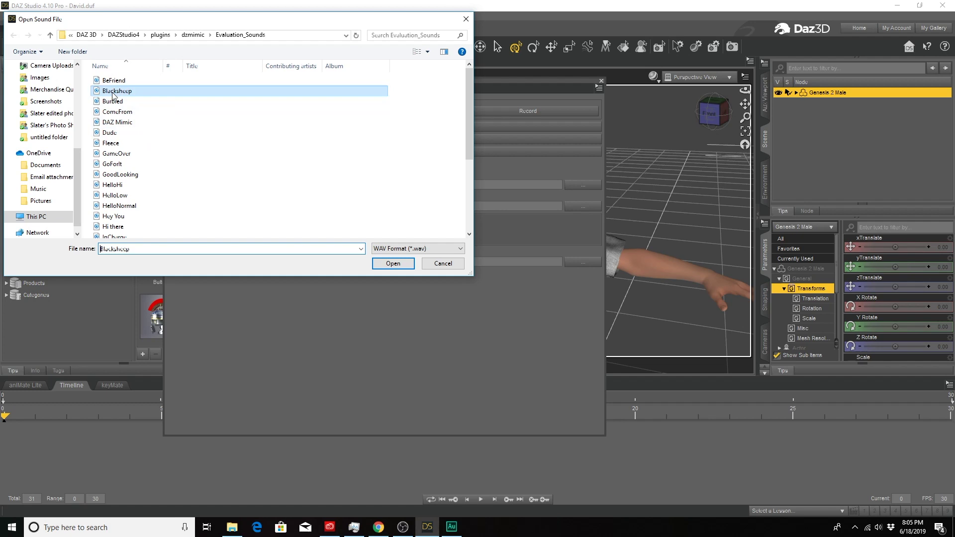
Step: Inspect Blacksheep's detailed file properties, then cancel the Properties dialog
right_click(113, 92)
click(181, 287)
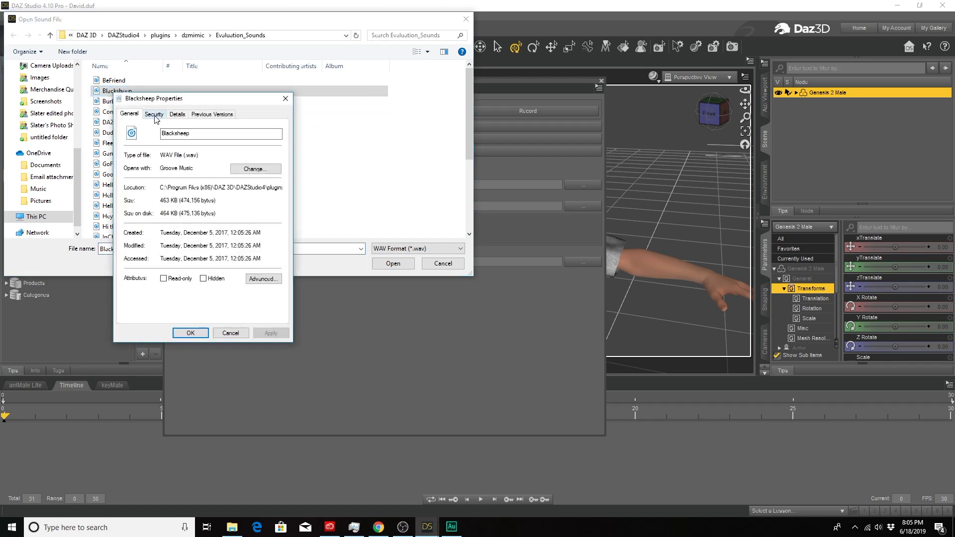
click(177, 114)
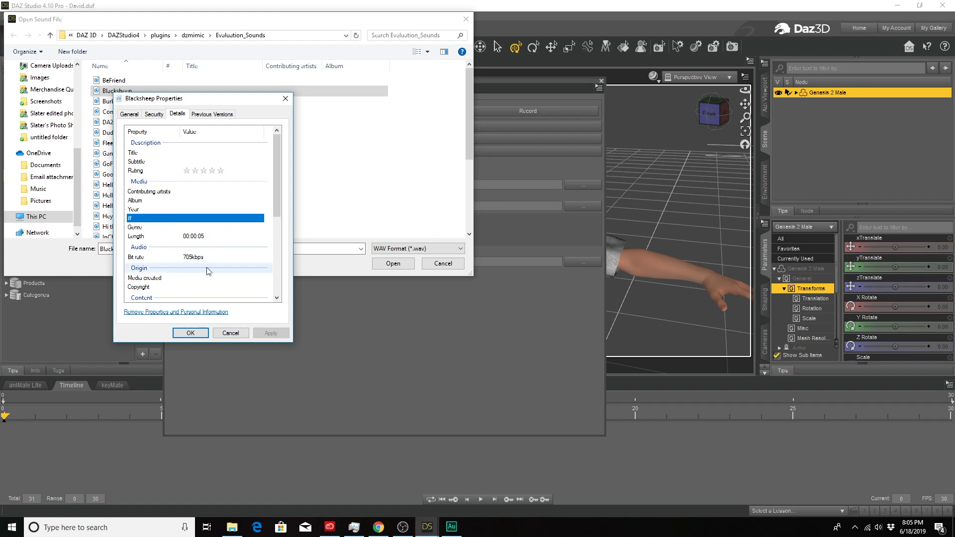
scroll(177, 234, down, 4)
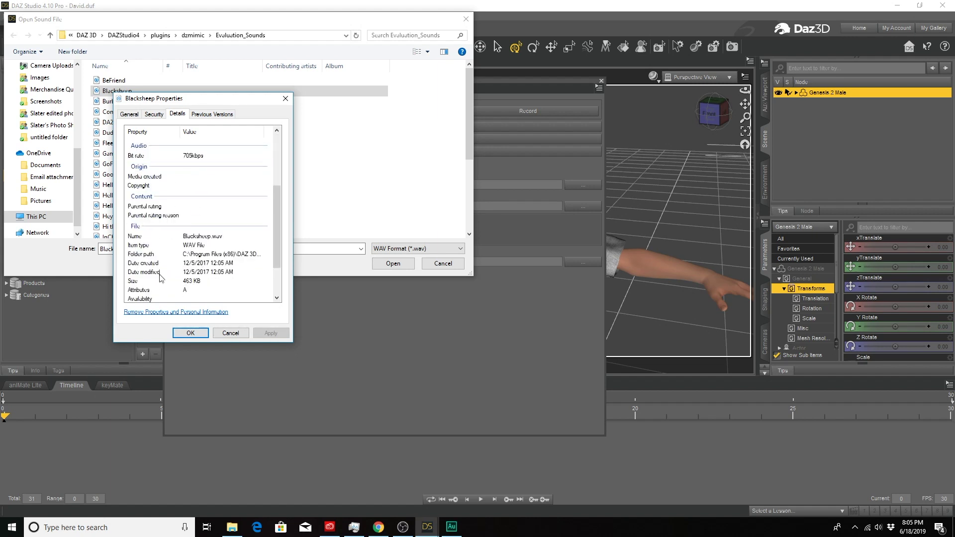
scroll(221, 228, down, 2)
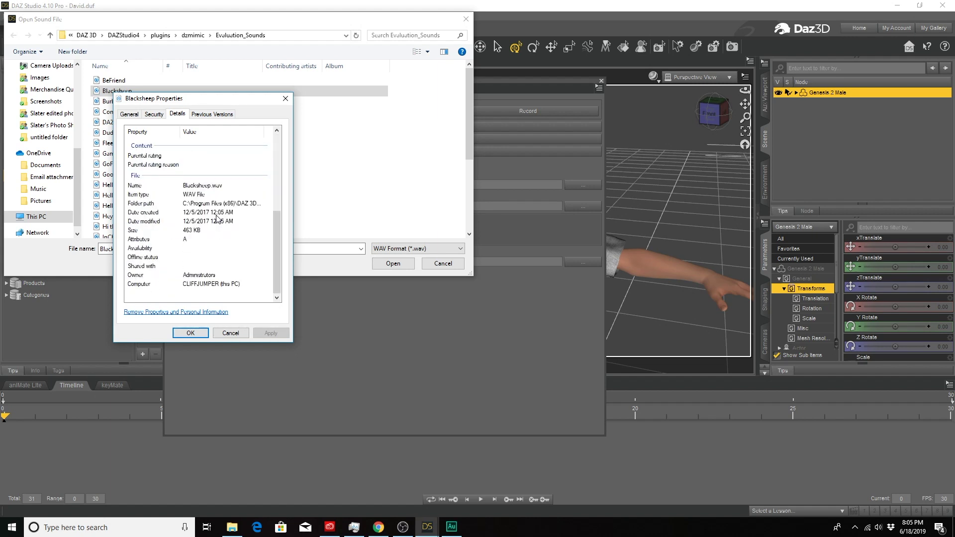
click(237, 333)
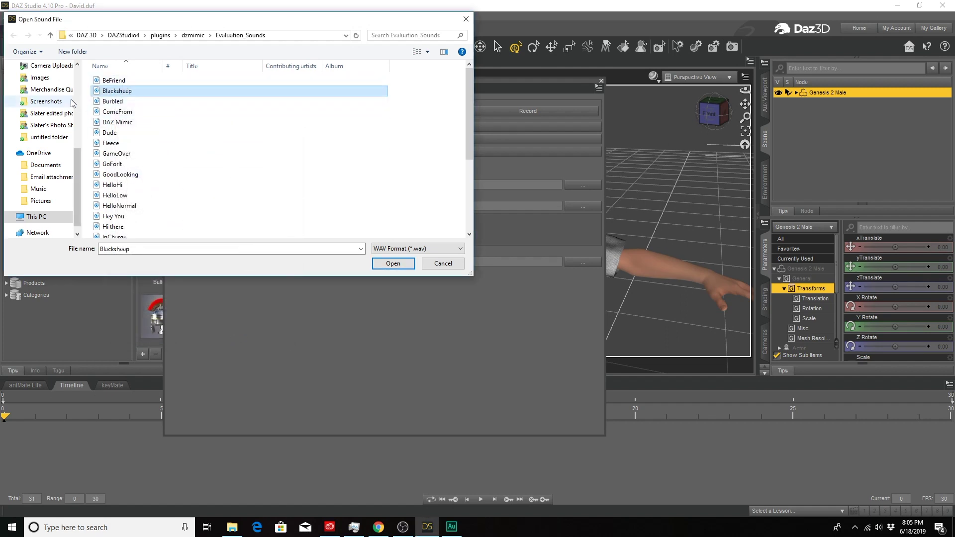
Step: Load Bushmaster_03.wav from the Music folder and analyze it to key the figure's lips
scroll(56, 115, up, 4)
scroll(56, 115, up, 2)
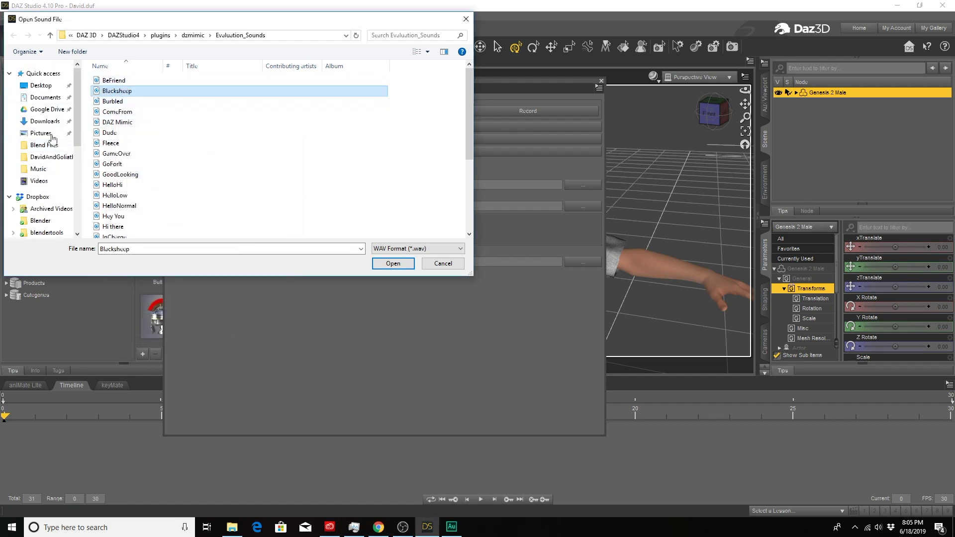
click(36, 169)
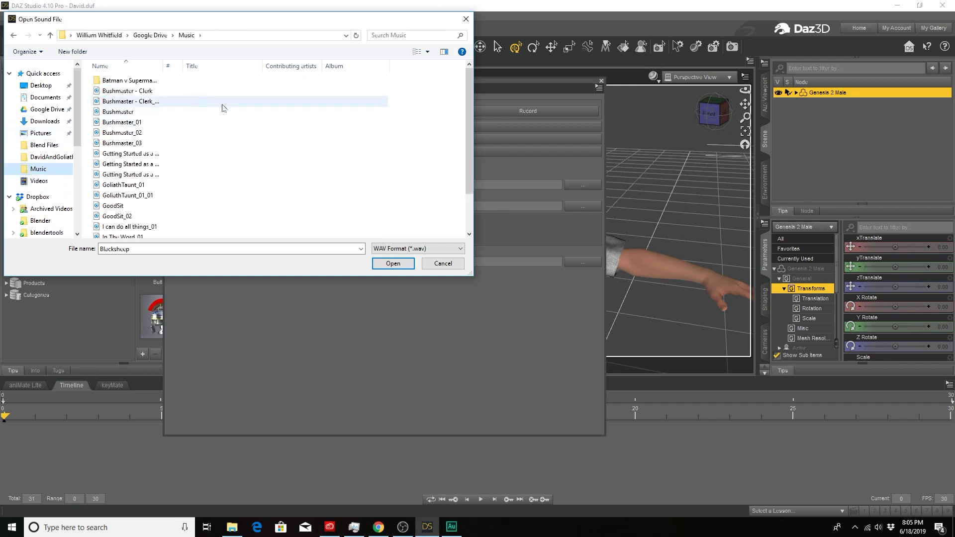
click(144, 143)
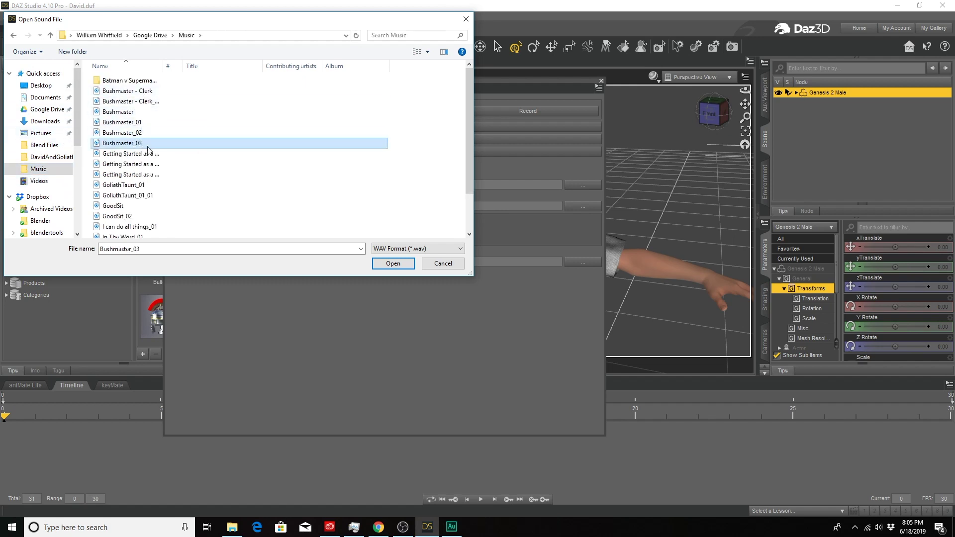
click(388, 267)
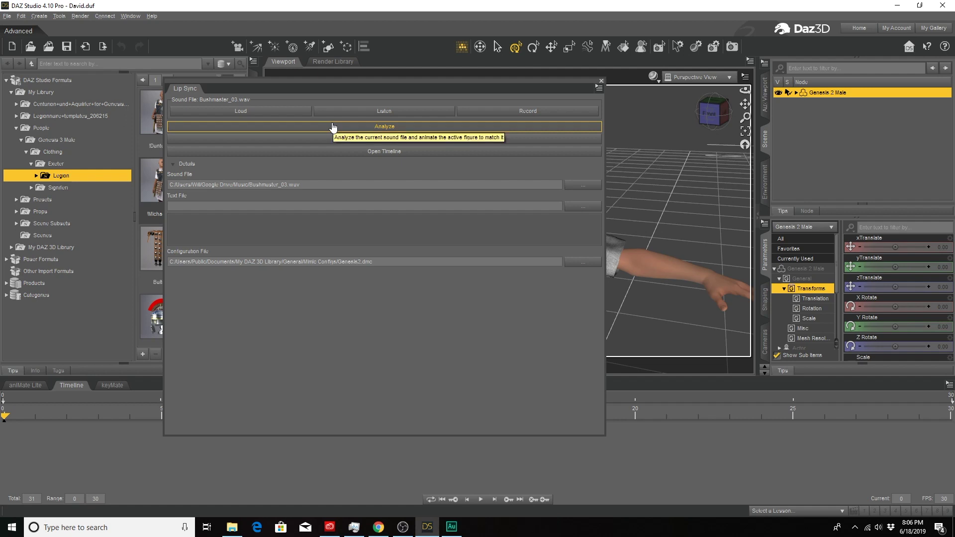
click(333, 126)
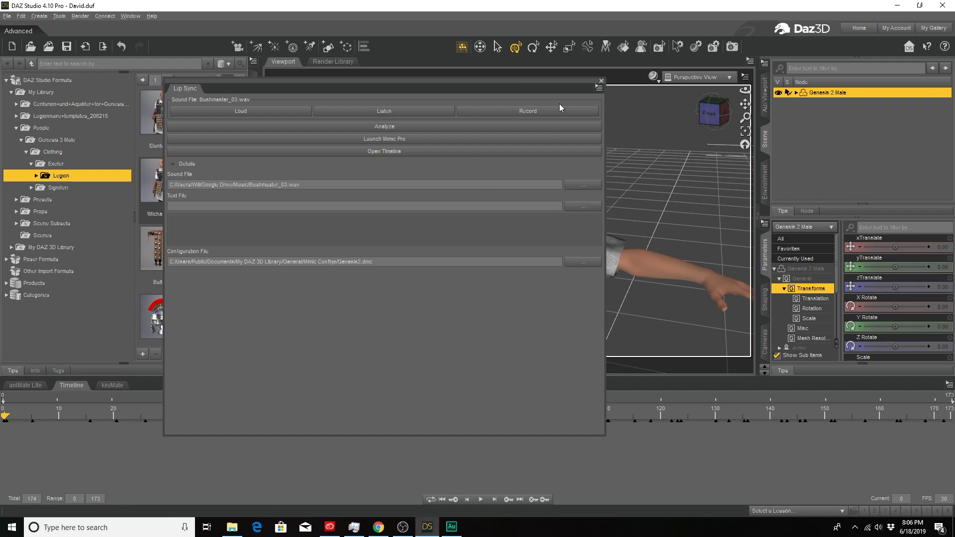
Step: Close the Lip Sync pane, then play the lip-sync animation and stop it
click(602, 82)
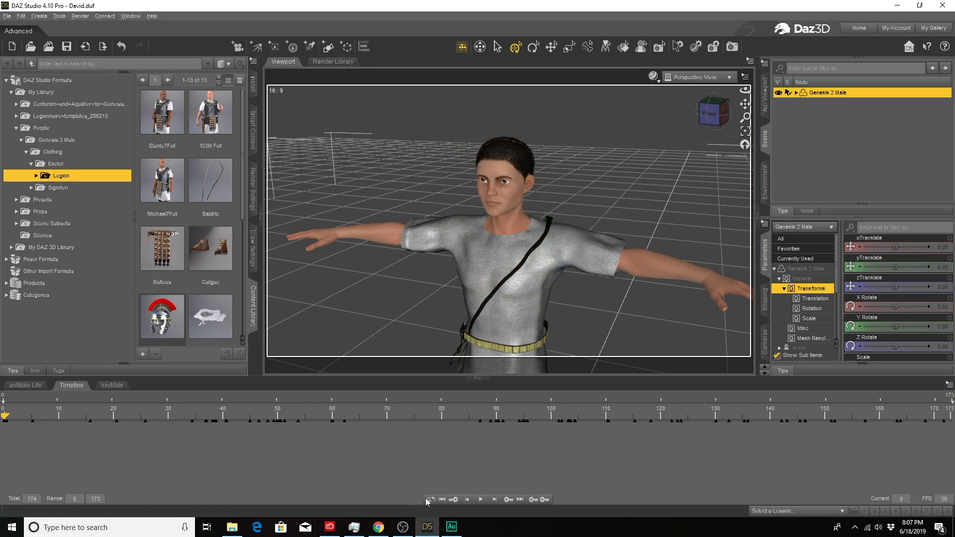
click(481, 500)
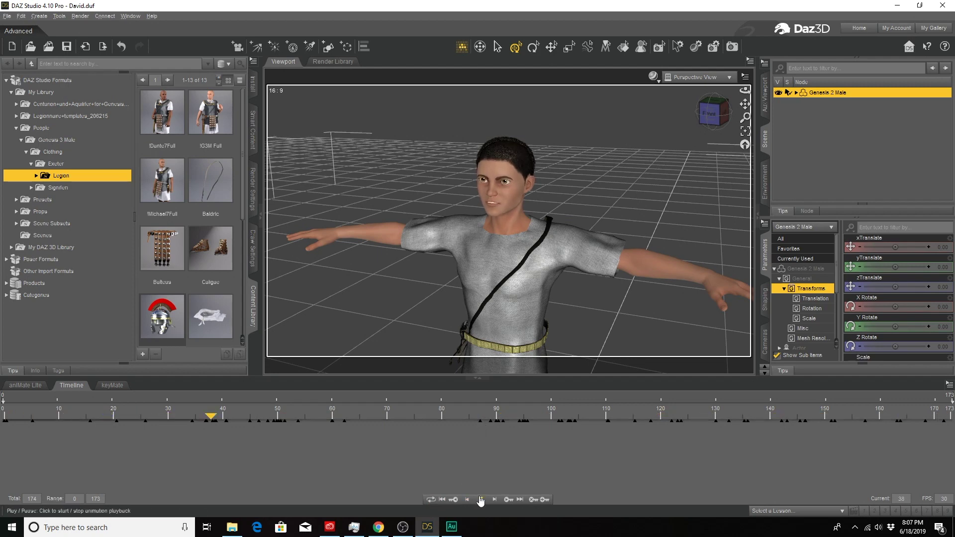
click(255, 420)
Step: Scrub the playhead back to early frames, then forward, to inspect the mouth shapes
drag(255, 419, 57, 415)
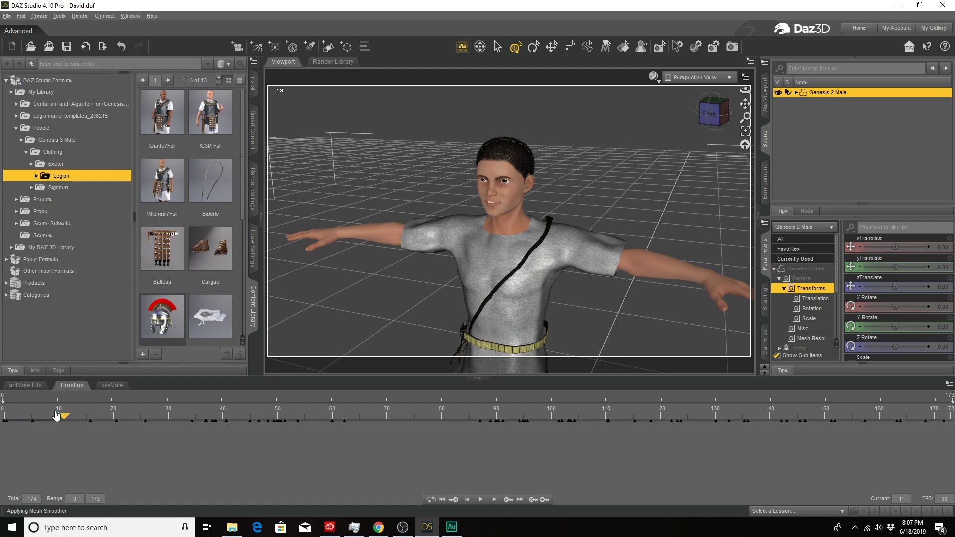
drag(56, 415, 544, 445)
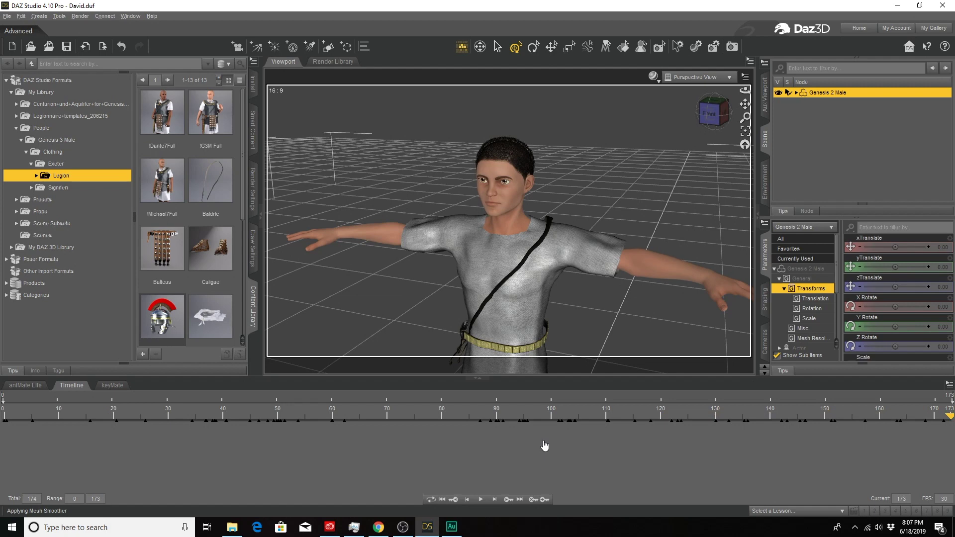